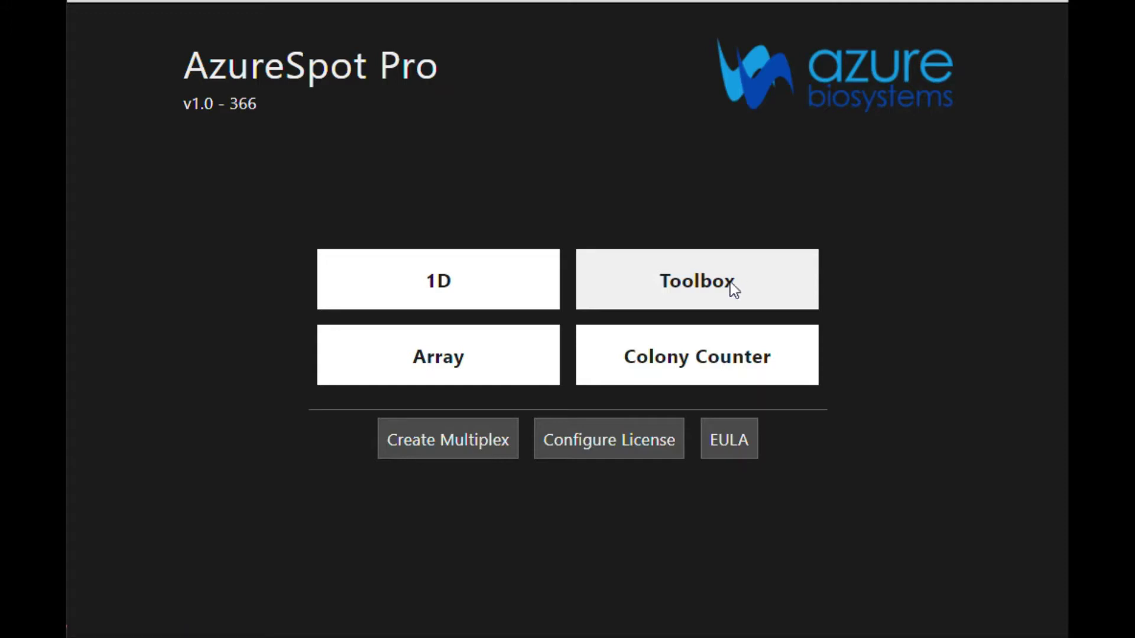
# - Start a new 1D gel analysis from the AzureSpot Pro launcher
pyautogui.click(503, 279)
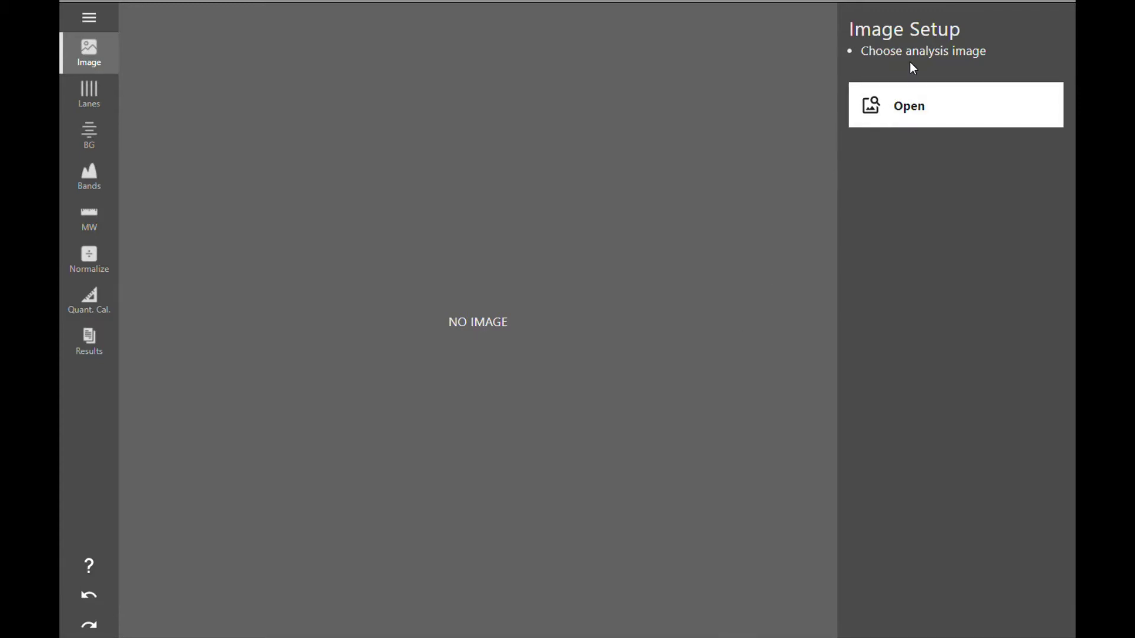
# - Browse the tutorial folder for the ToolboxExample.tif gel image
pyautogui.click(901, 117)
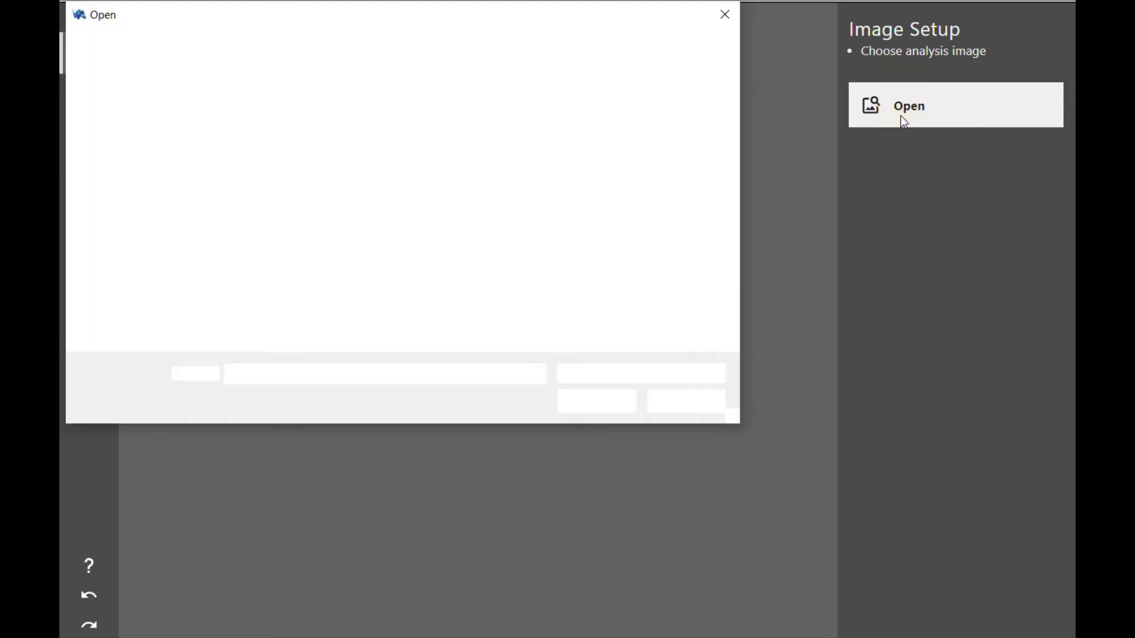
pyautogui.scroll(-2, 462, 253)
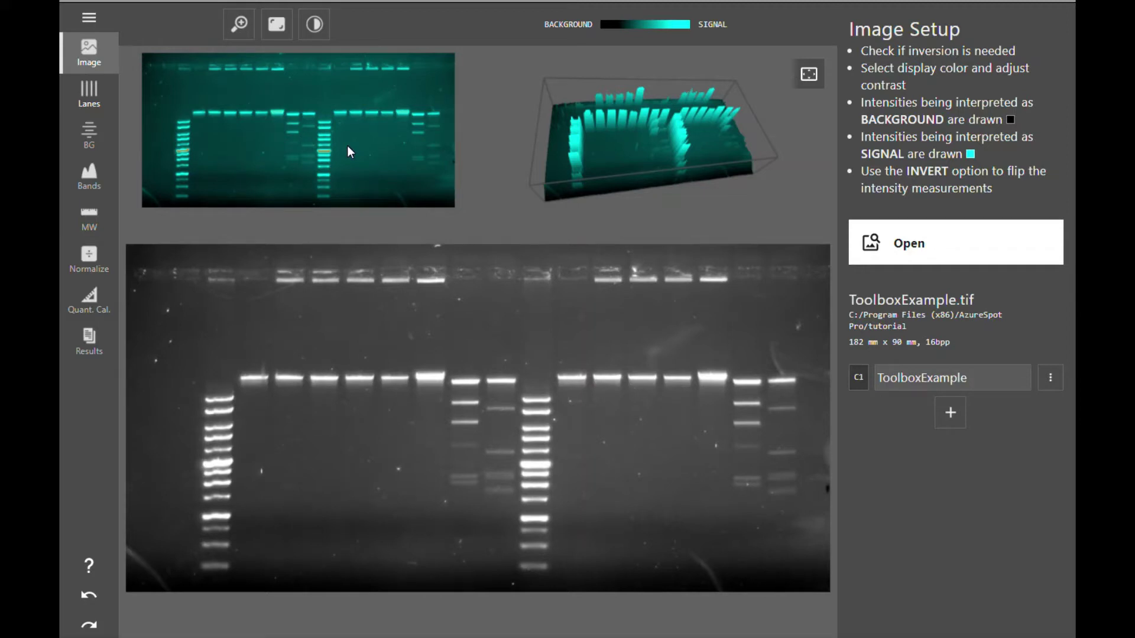
pyautogui.click(239, 25)
pyautogui.moveTo(257, 87); pyautogui.dragTo(385, 208)
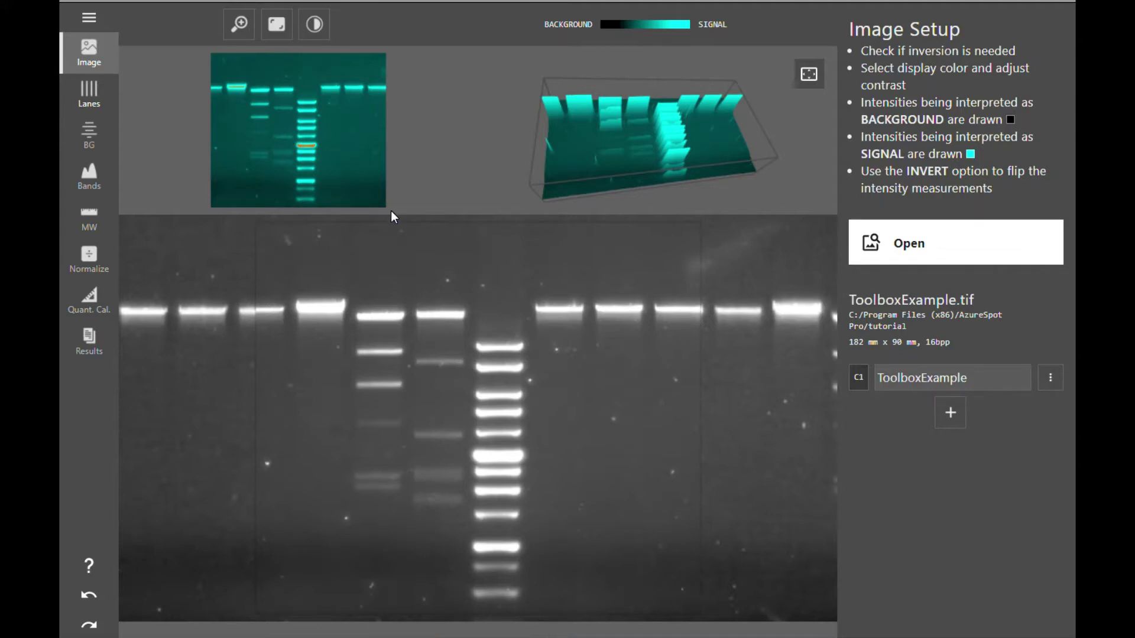
pyautogui.click(273, 24)
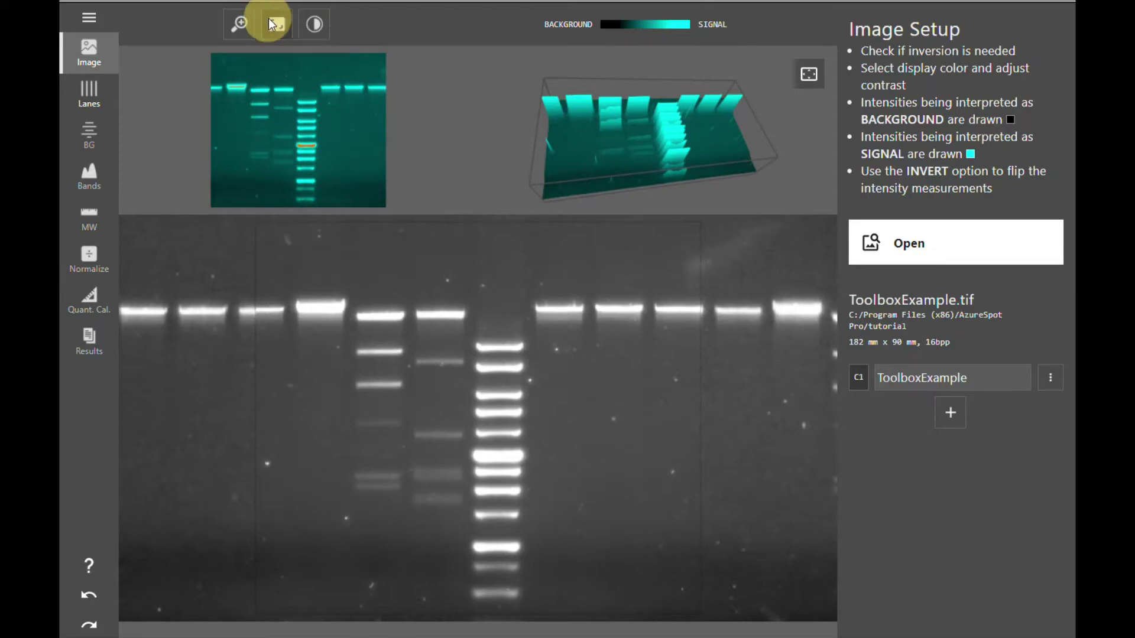
pyautogui.click(569, 172)
pyautogui.moveTo(569, 172); pyautogui.dragTo(538, 155)
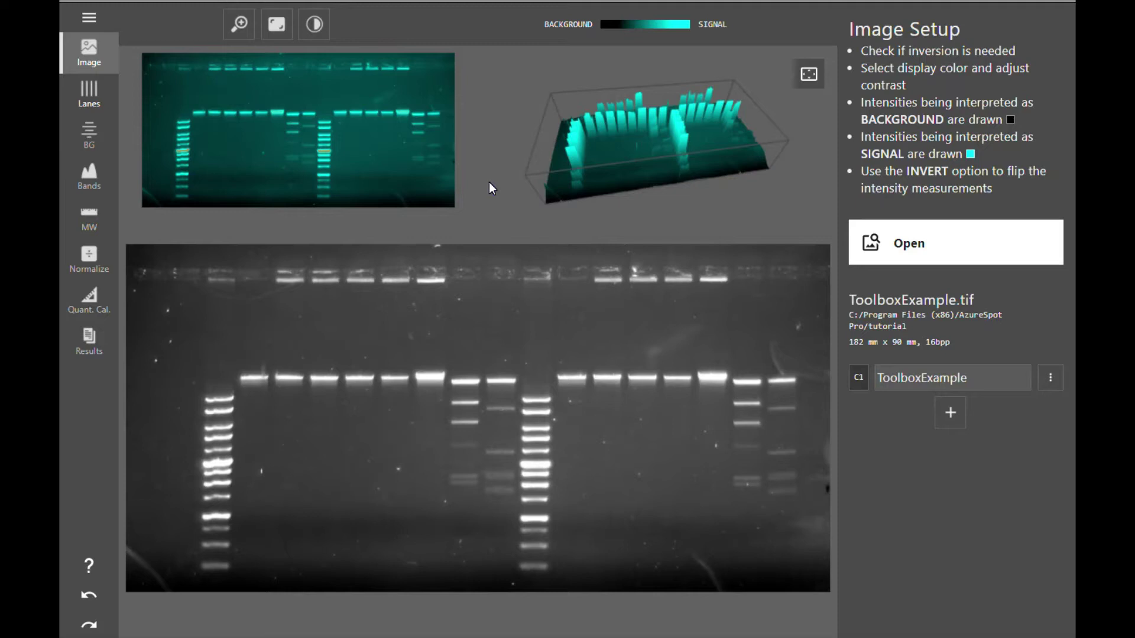
pyautogui.moveTo(490, 184); pyautogui.dragTo(497, 94)
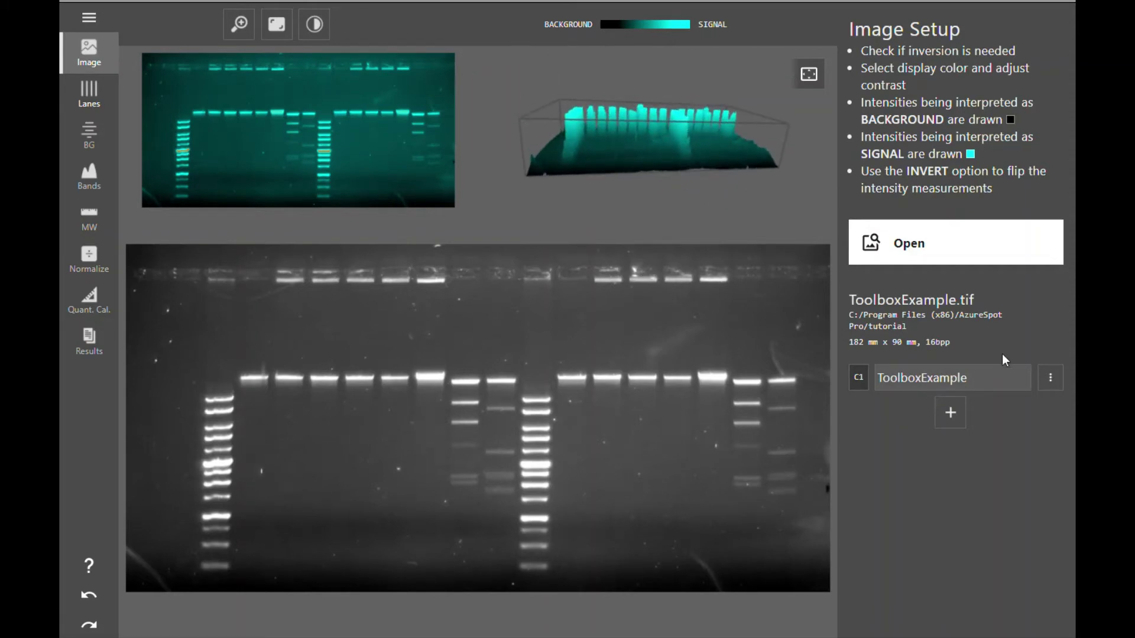
pyautogui.click(1055, 374)
pyautogui.click(1064, 390)
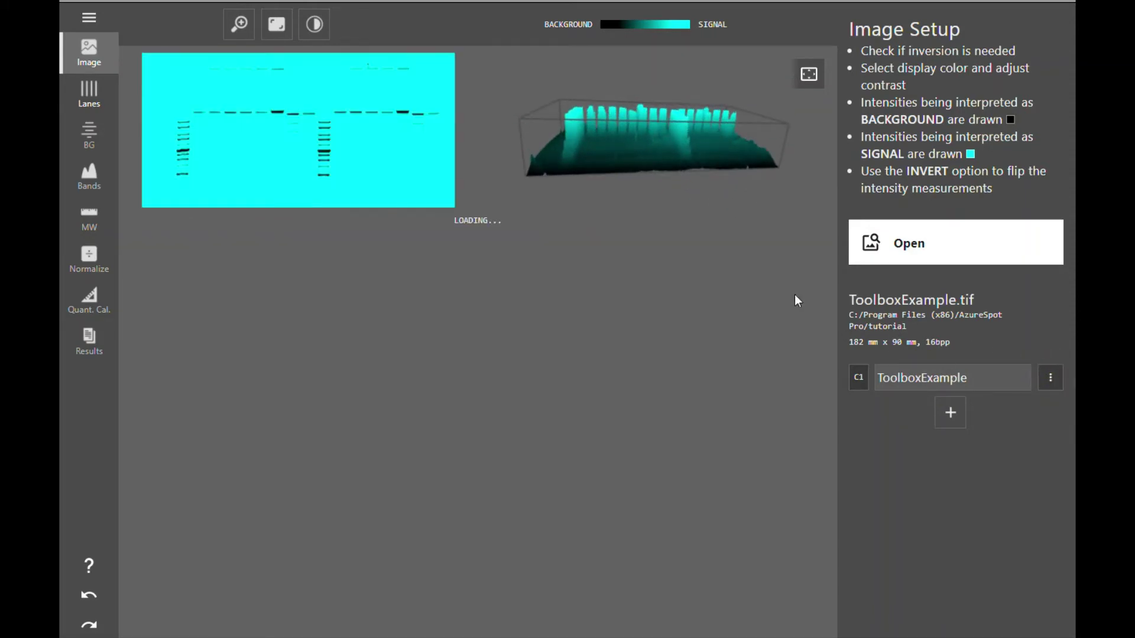
pyautogui.moveTo(538, 122); pyautogui.dragTo(553, 235)
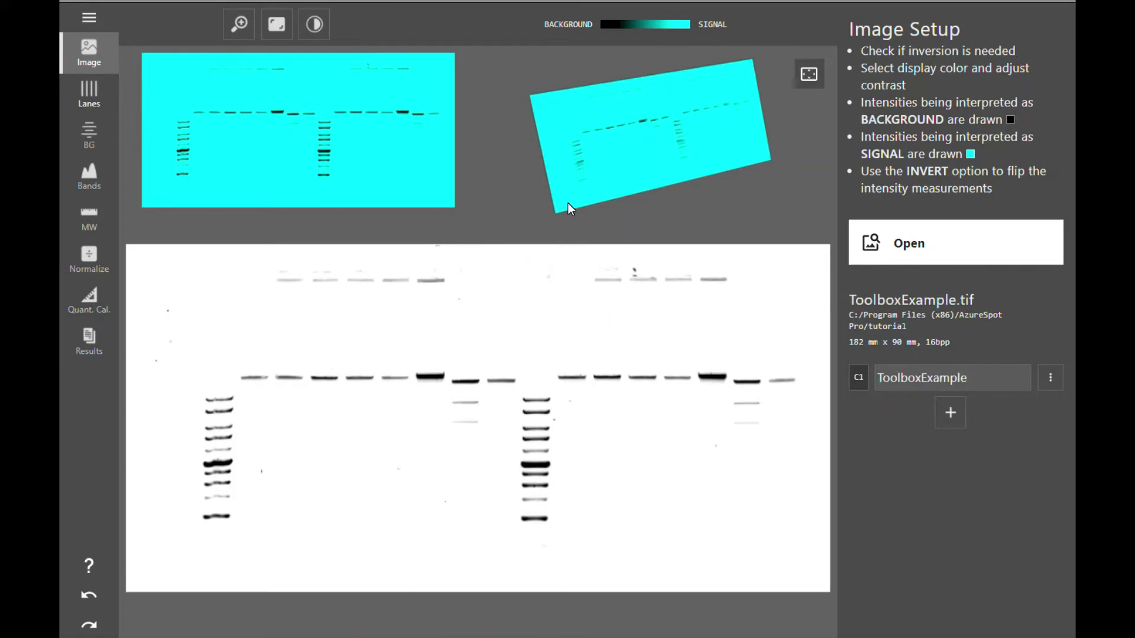
pyautogui.moveTo(568, 203)
pyautogui.mouseDown()
pyautogui.moveTo(548, 177)
pyautogui.moveTo(545, 225)
pyautogui.moveTo(562, 222)
pyautogui.mouseUp()
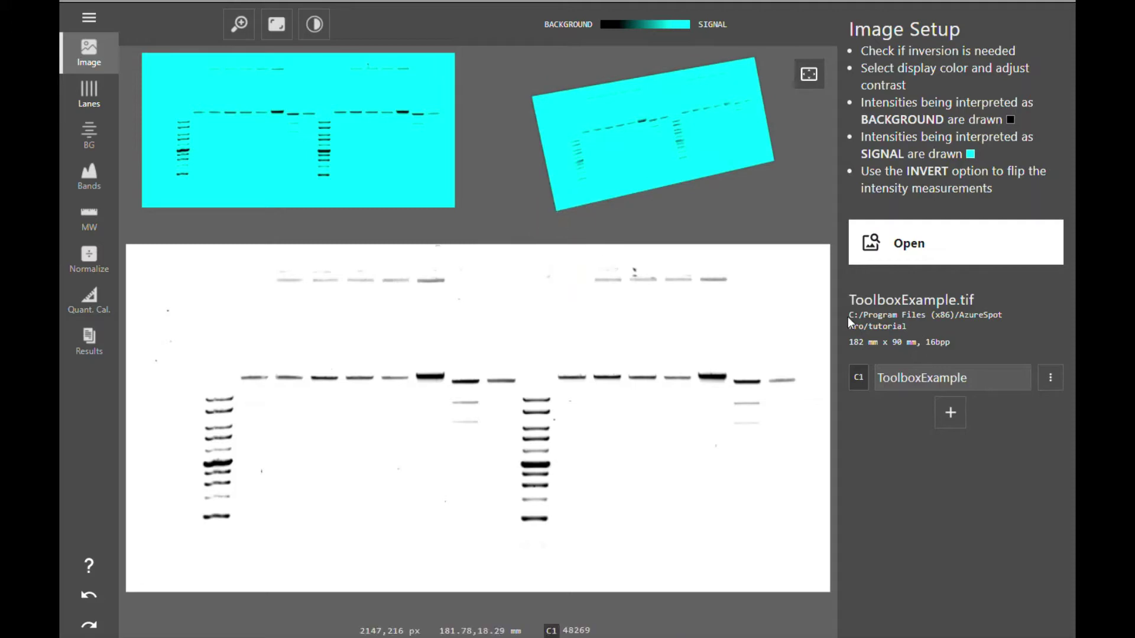
pyautogui.click(1056, 388)
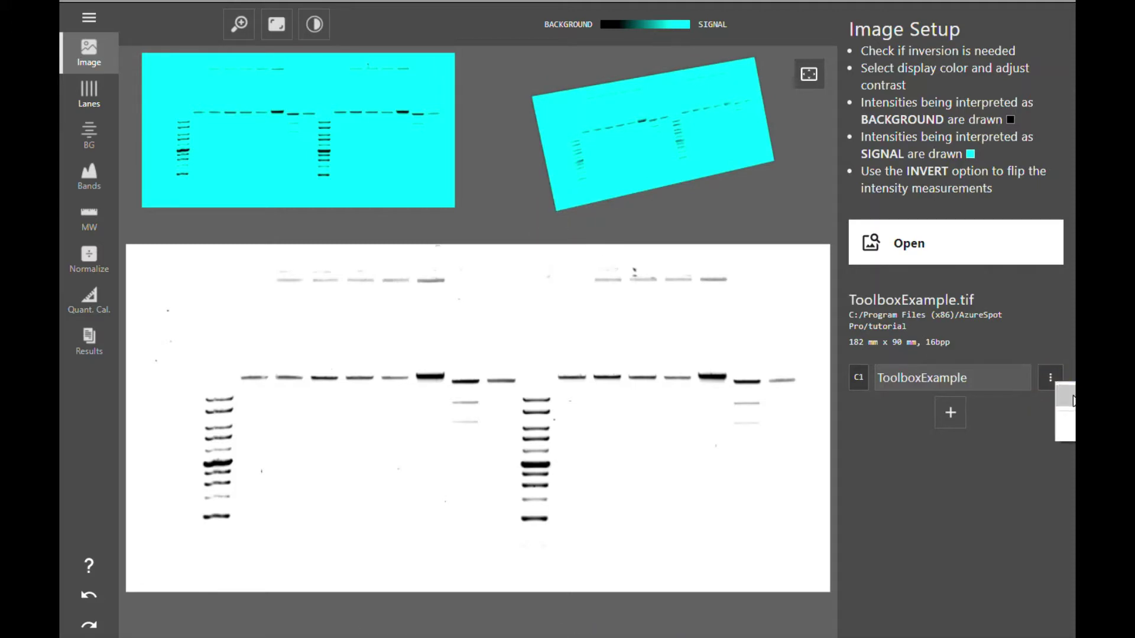
pyautogui.click(1072, 399)
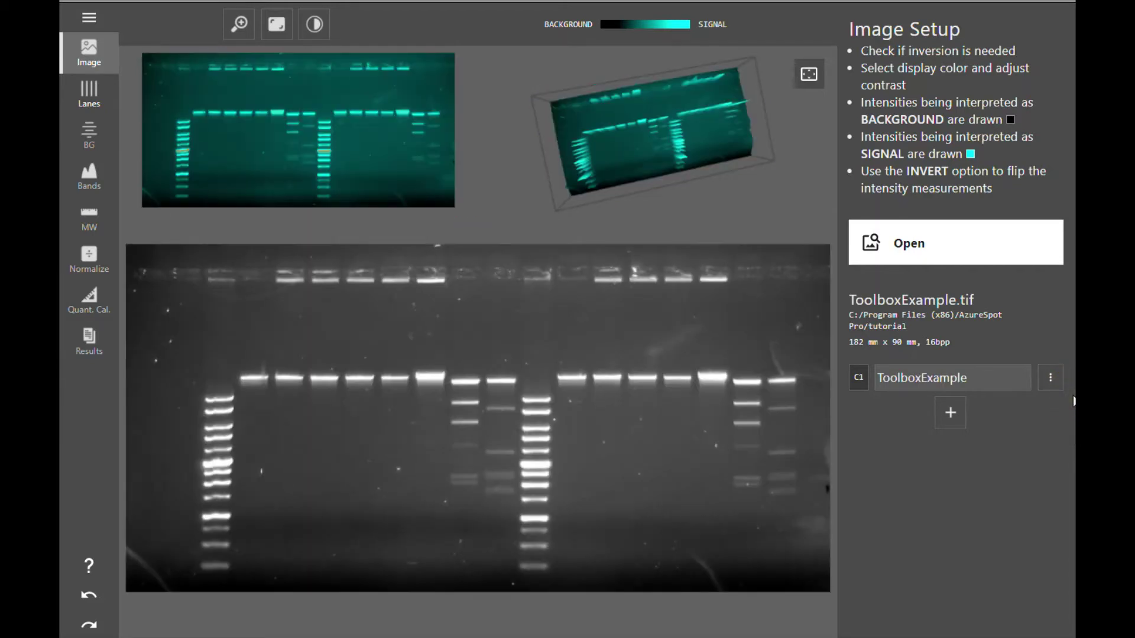
# - Drag the contrast limits, then apply Full, Auto (6539–43692) and Manual range modes
pyautogui.click(316, 24)
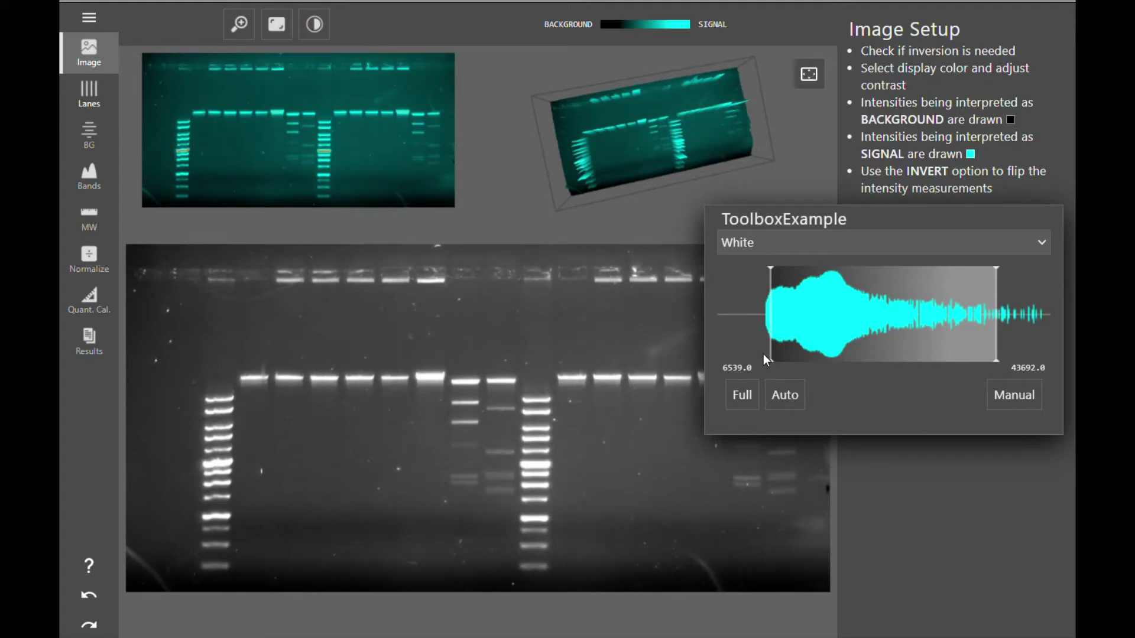
pyautogui.moveTo(772, 359); pyautogui.dragTo(804, 362)
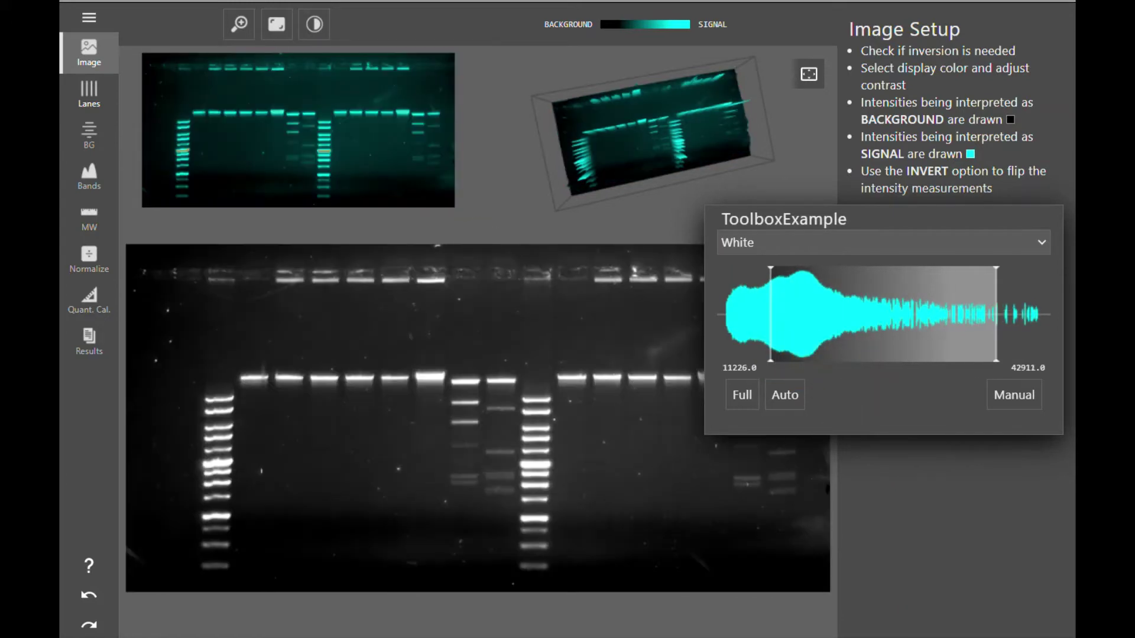
pyautogui.moveTo(999, 362); pyautogui.dragTo(981, 361)
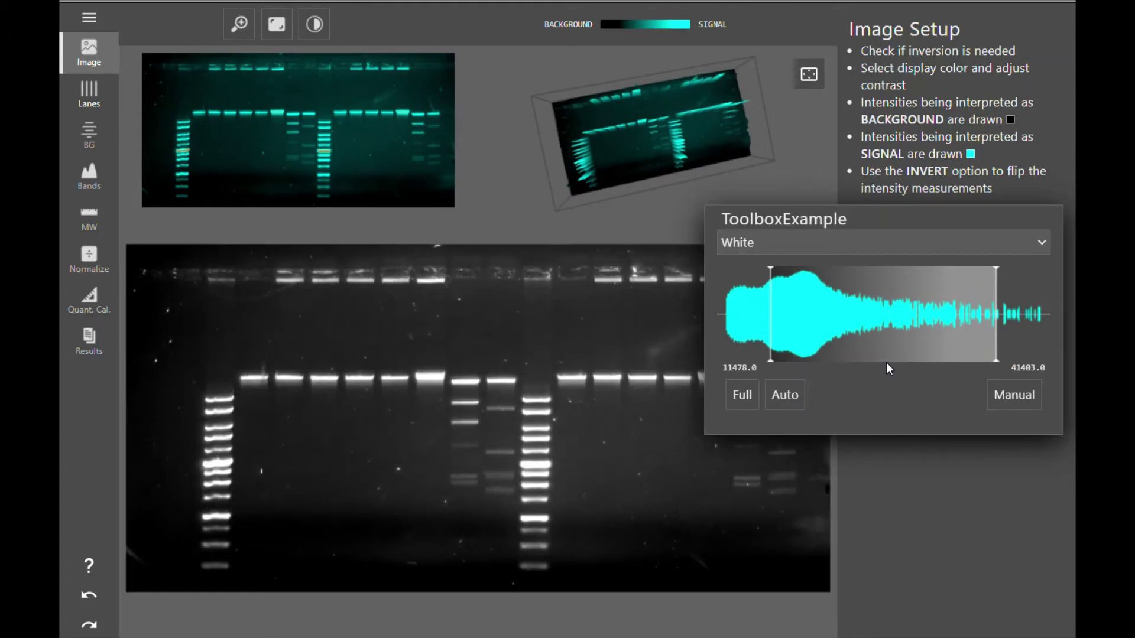
pyautogui.click(742, 395)
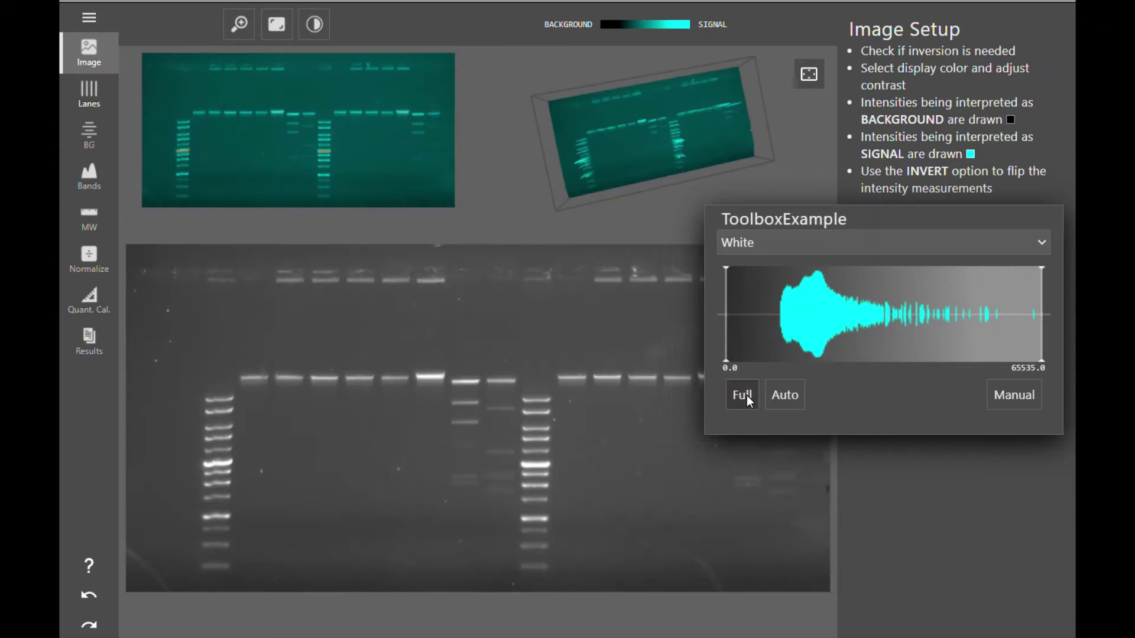
pyautogui.click(785, 395)
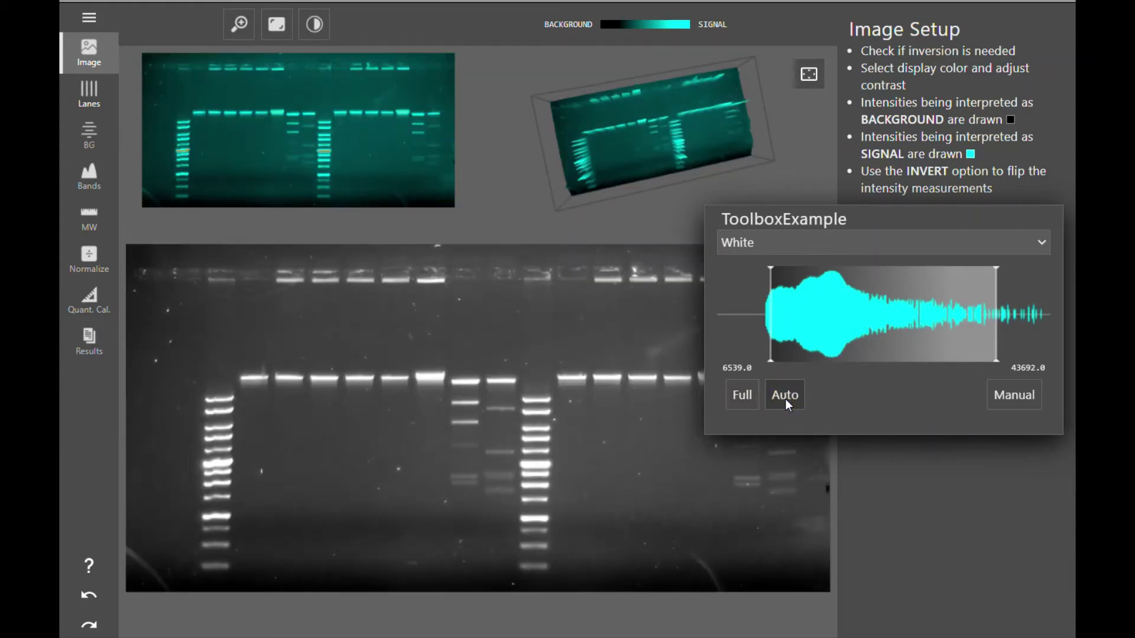
pyautogui.click(1001, 396)
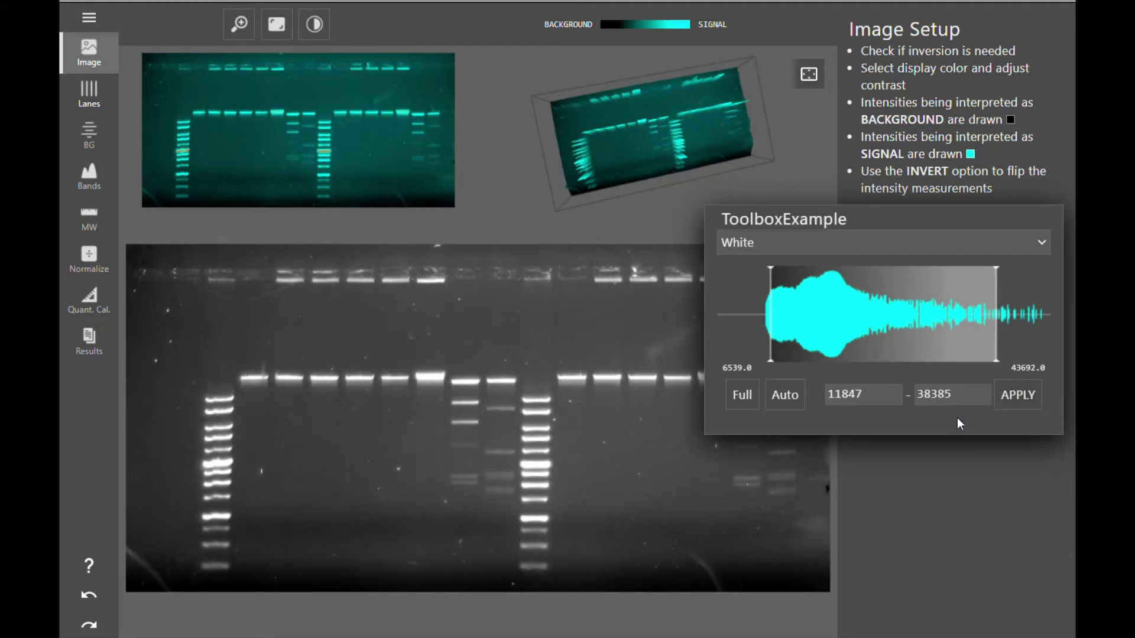
# - Preview the gel in Heatmap 1, Coomassie Blue and Silver Stain display colours
pyautogui.click(1015, 245)
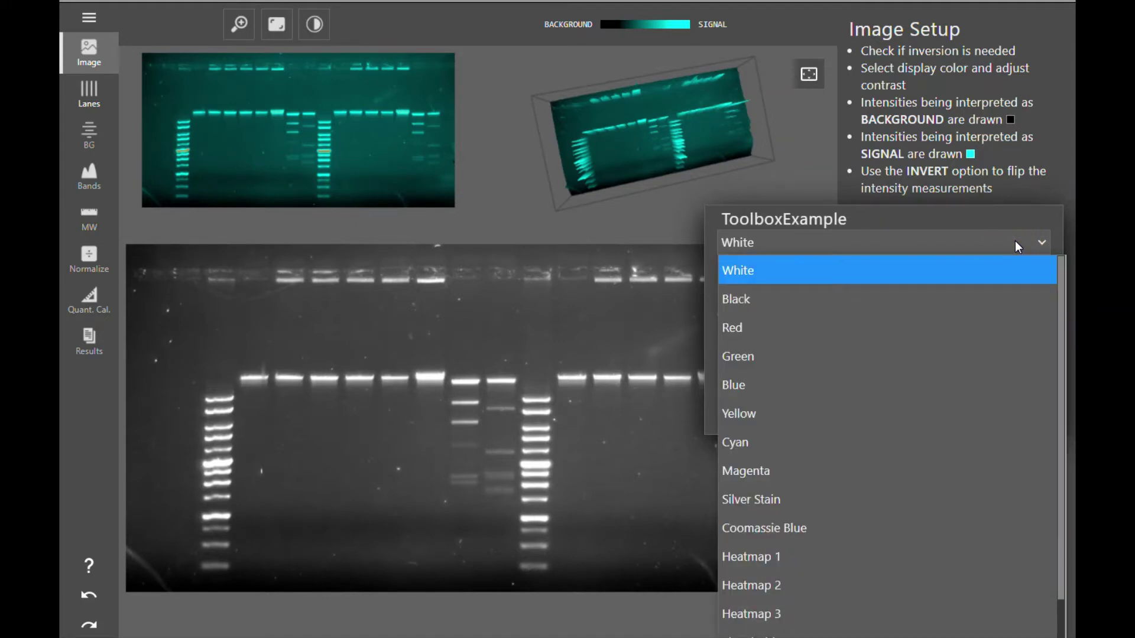
pyautogui.scroll(-1, 968, 327)
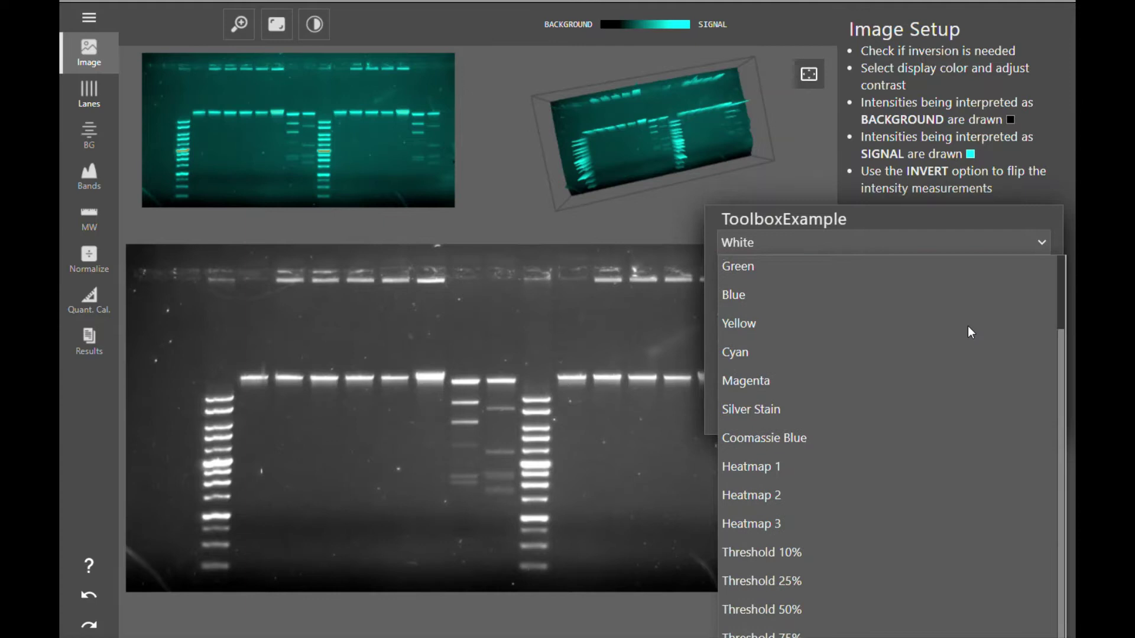
pyautogui.click(839, 458)
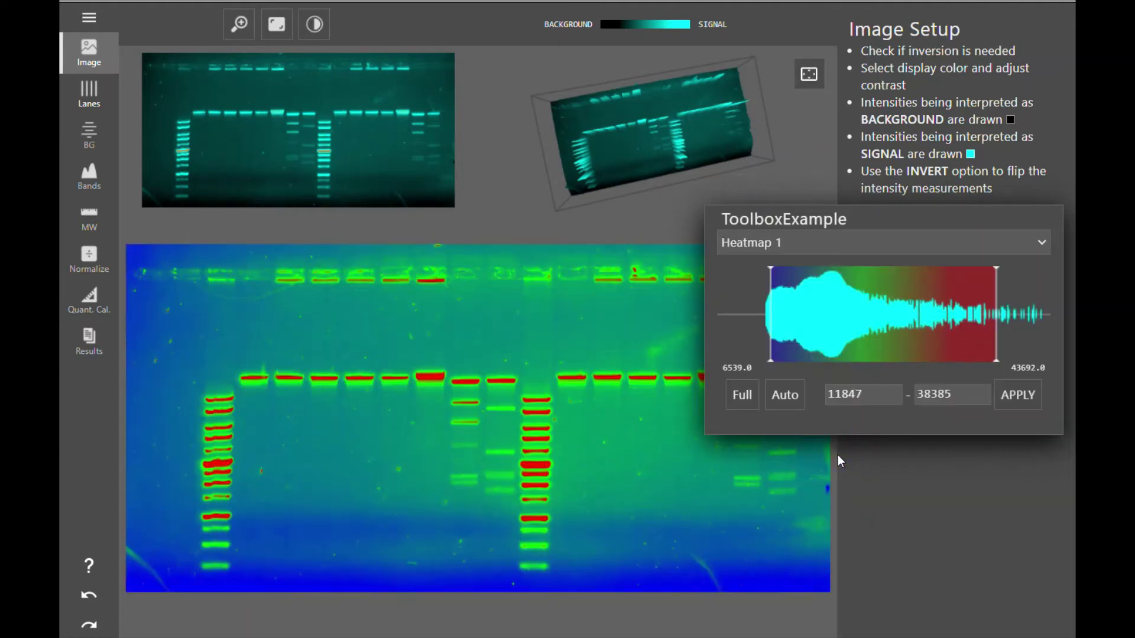
pyautogui.click(920, 244)
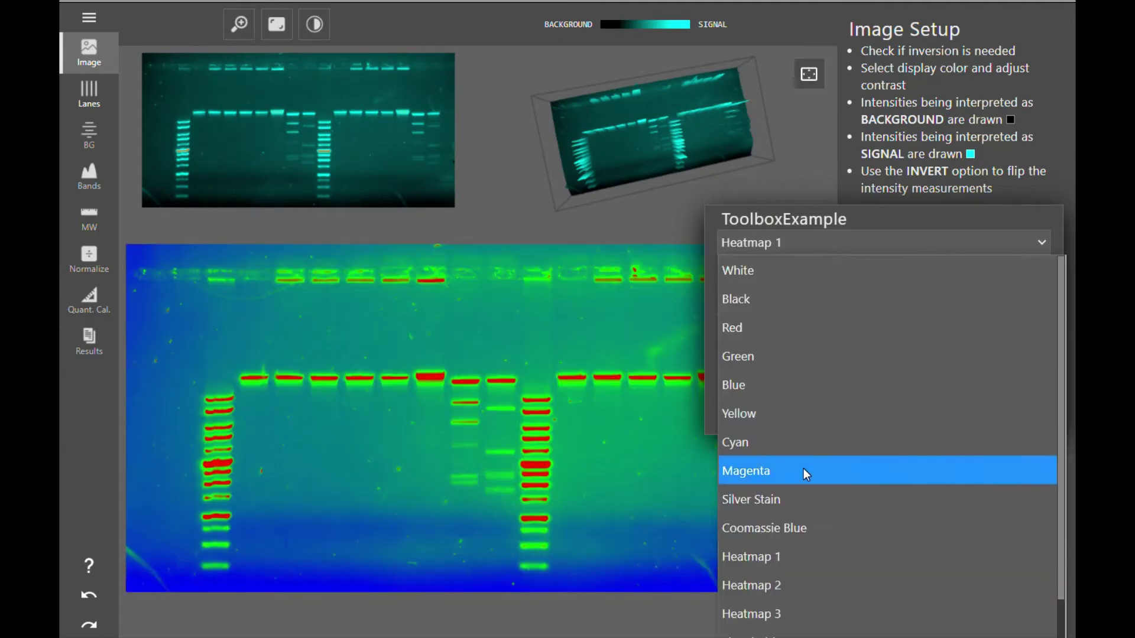
pyautogui.click(796, 526)
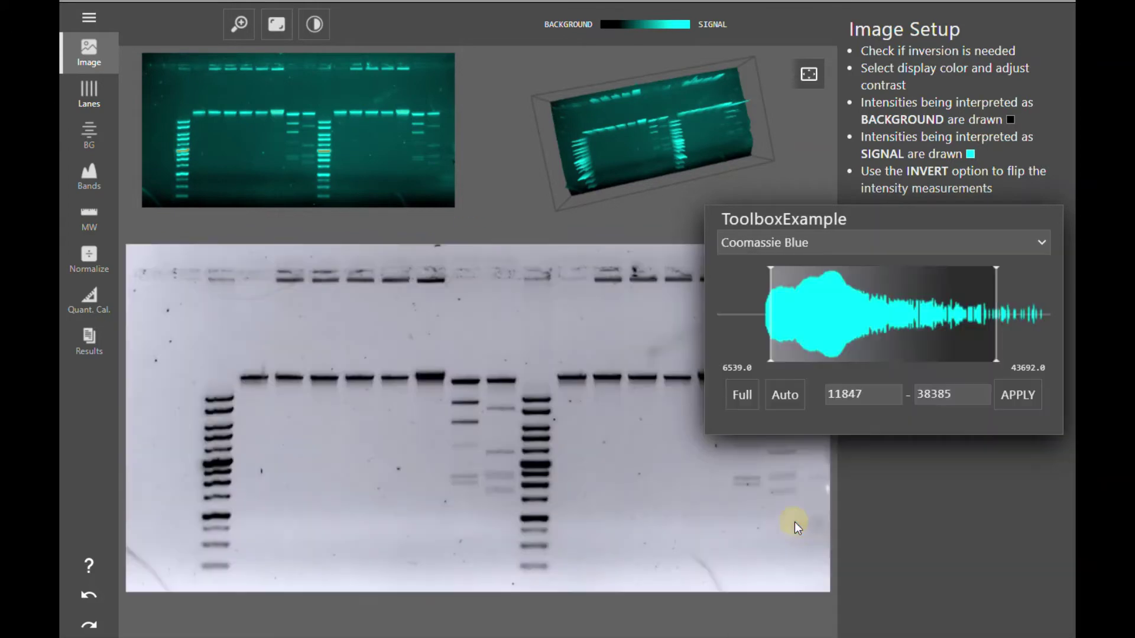
pyautogui.click(843, 244)
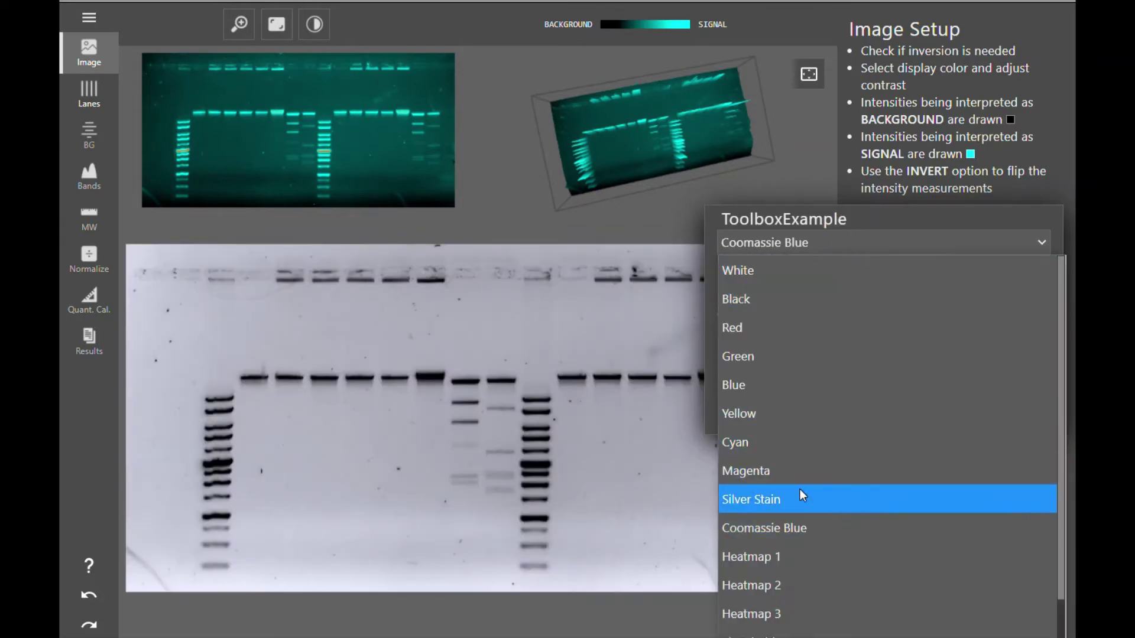
pyautogui.click(802, 495)
# - Return the gel to White display and close the contrast settings
pyautogui.click(884, 236)
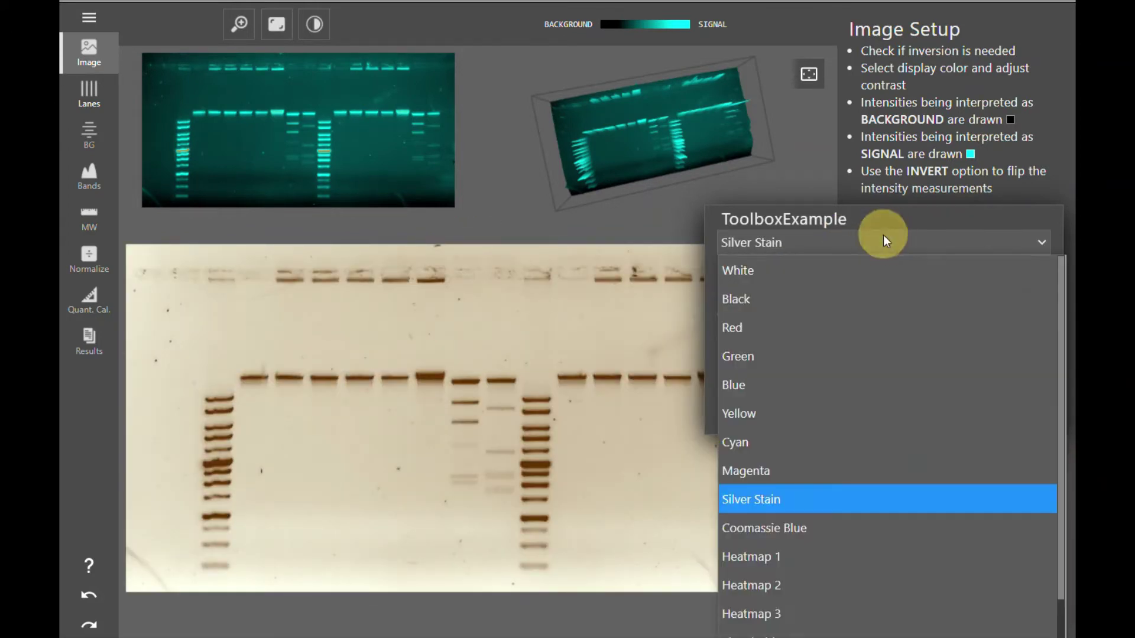
pyautogui.click(853, 270)
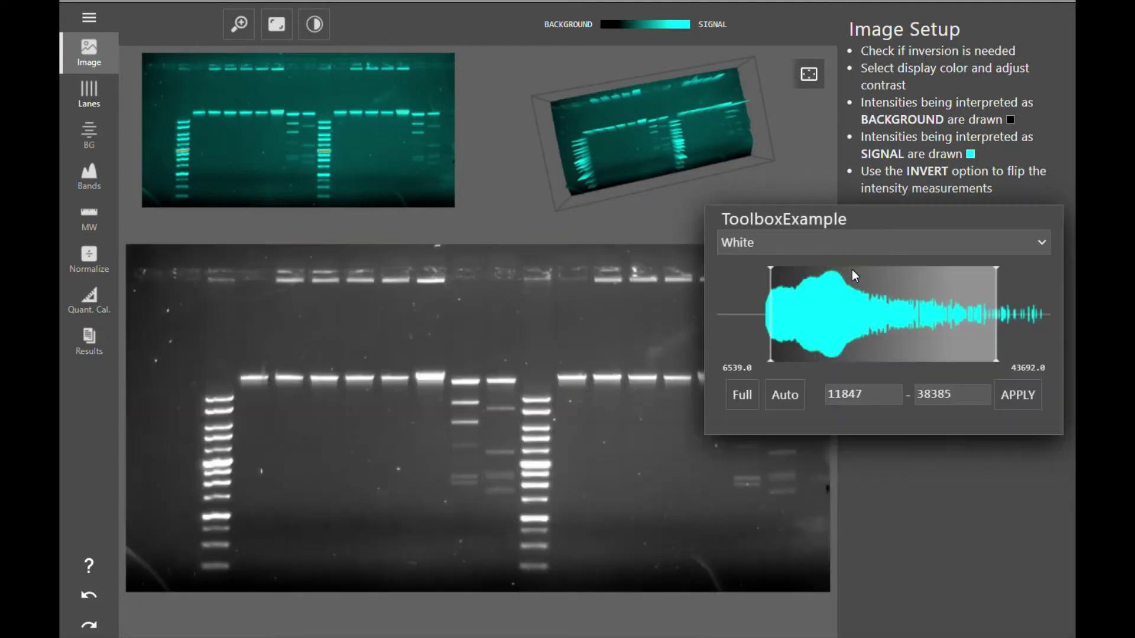
pyautogui.click(1045, 251)
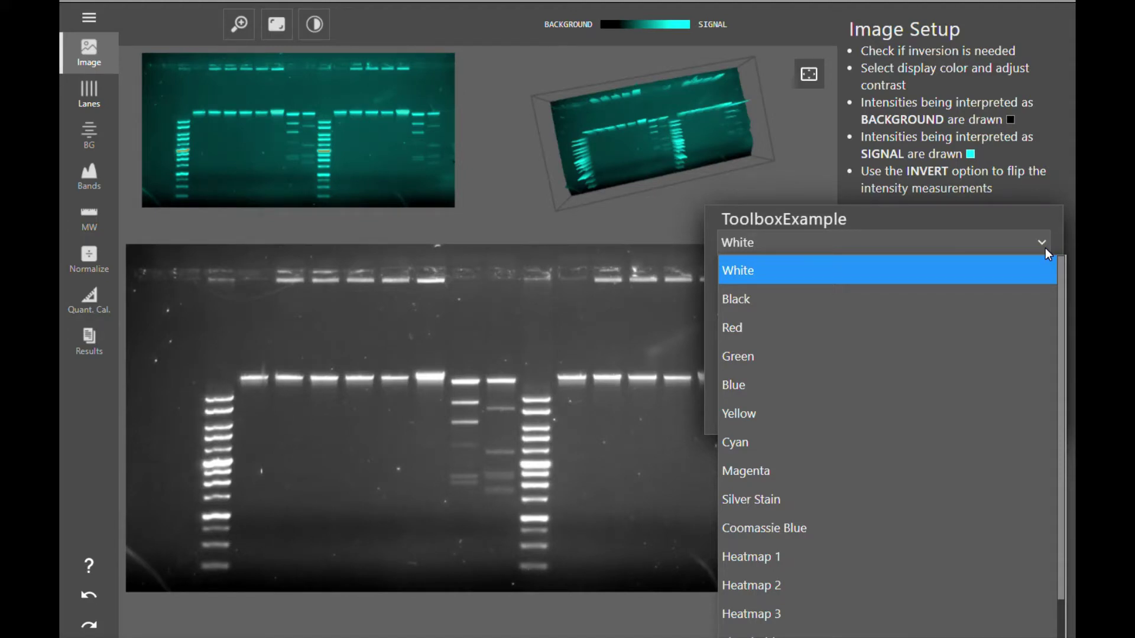
pyautogui.click(667, 211)
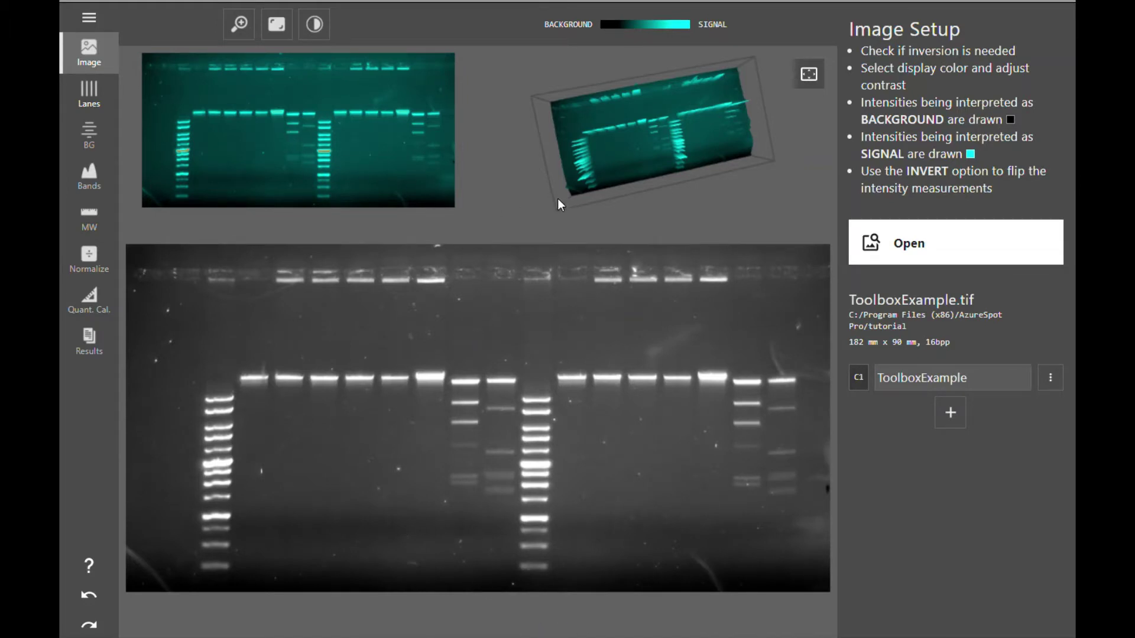
# - Rotate the 3-D gel view, then go to the Define Lanes step
pyautogui.moveTo(562, 198); pyautogui.dragTo(569, 121)
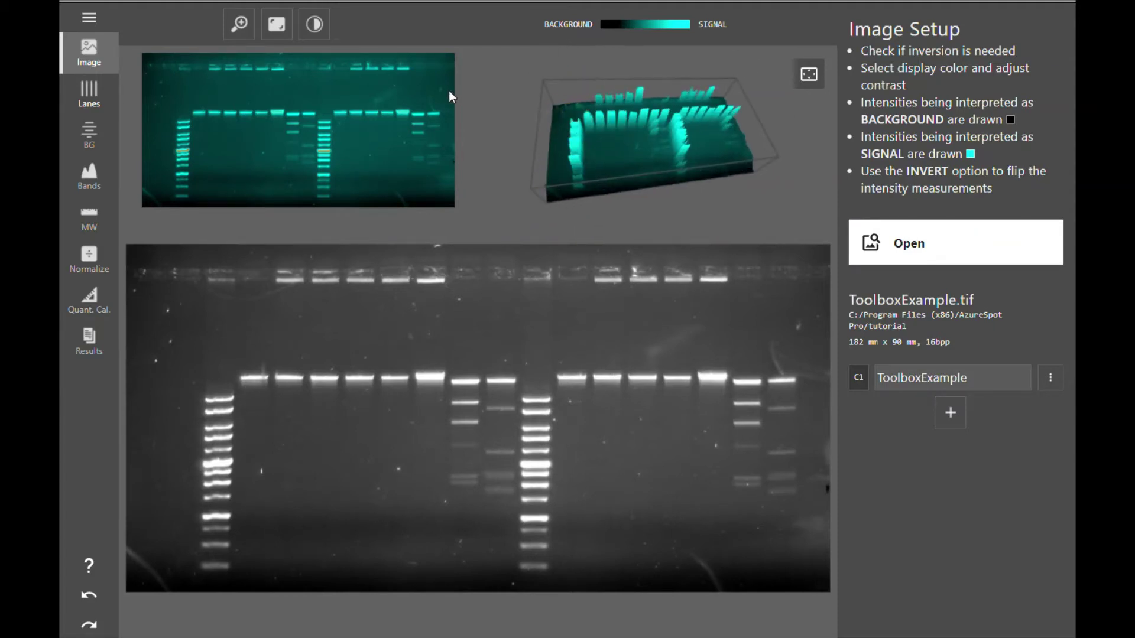
pyautogui.click(100, 97)
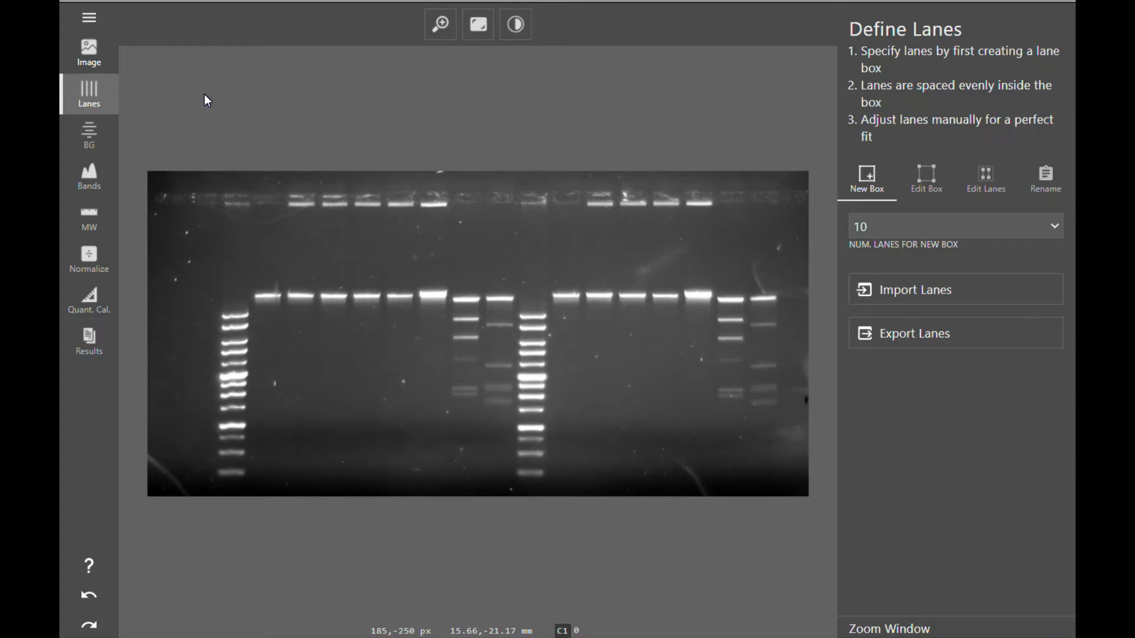
# - Draw a 9-lane box over the gel's left half and an 8-lane box over the right half
pyautogui.click(923, 223)
pyautogui.click(878, 482)
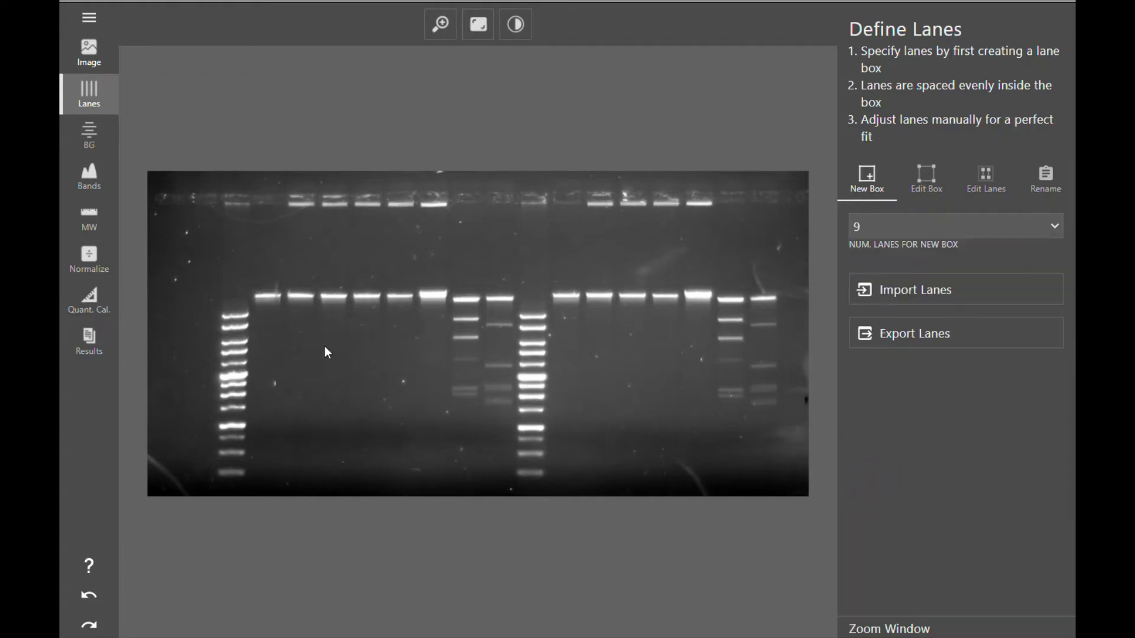
pyautogui.moveTo(222, 195); pyautogui.dragTo(517, 485)
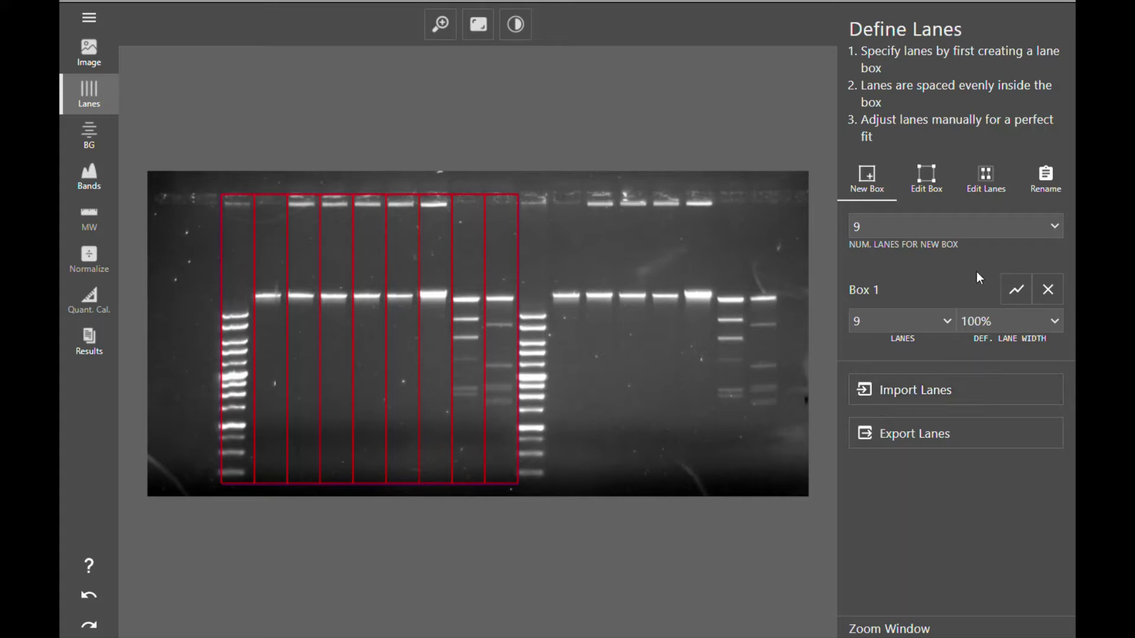
pyautogui.click(910, 226)
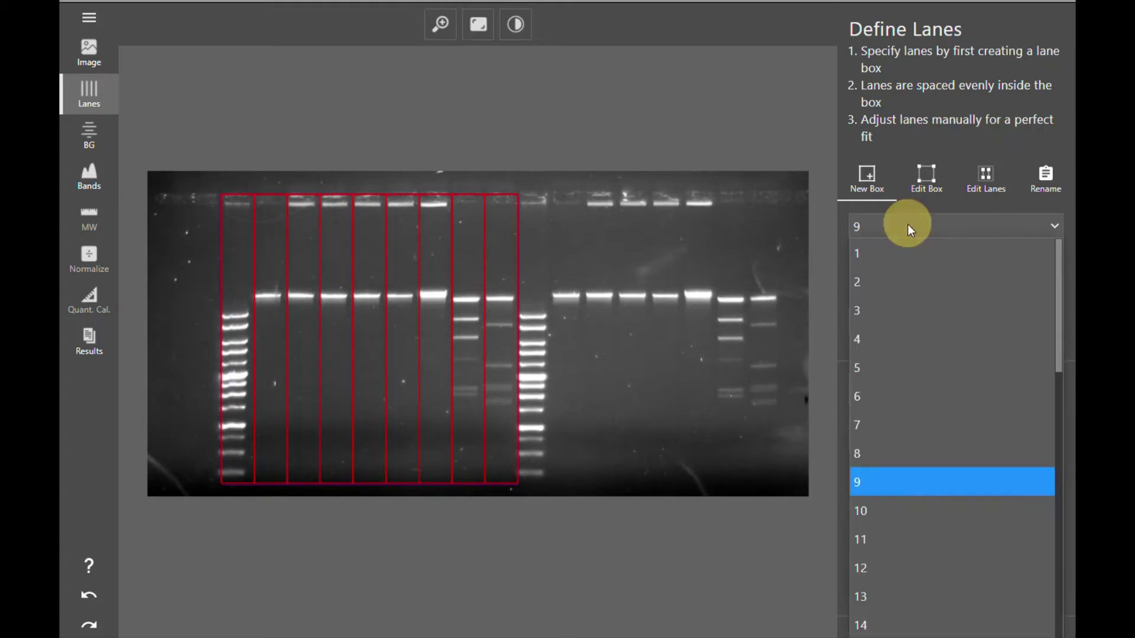
pyautogui.click(867, 448)
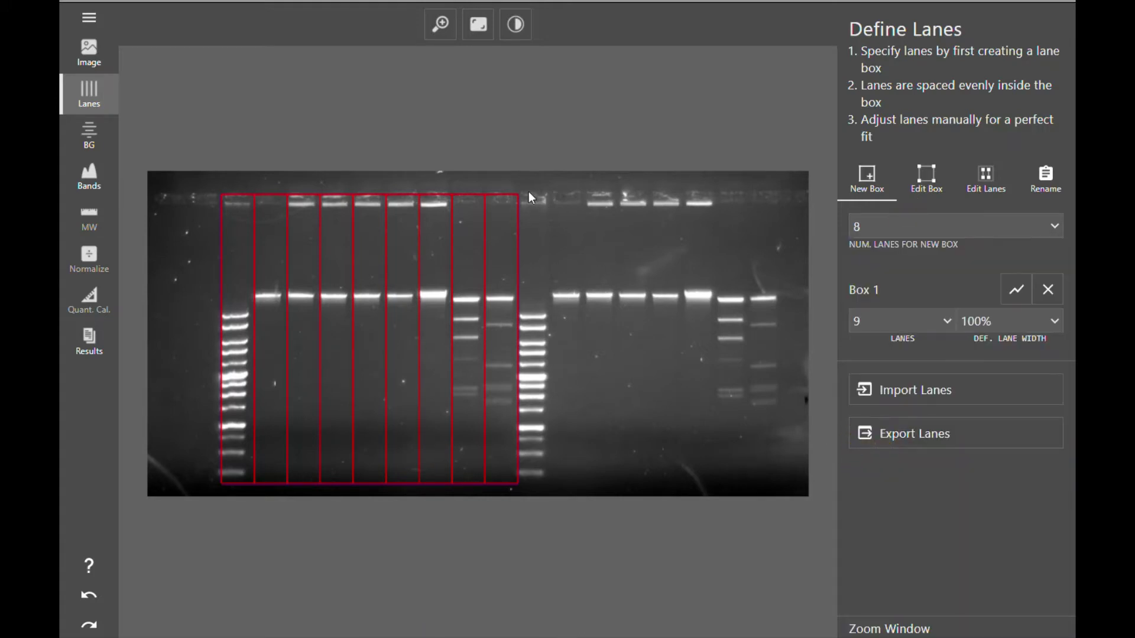
pyautogui.moveTo(520, 195); pyautogui.dragTo(775, 486)
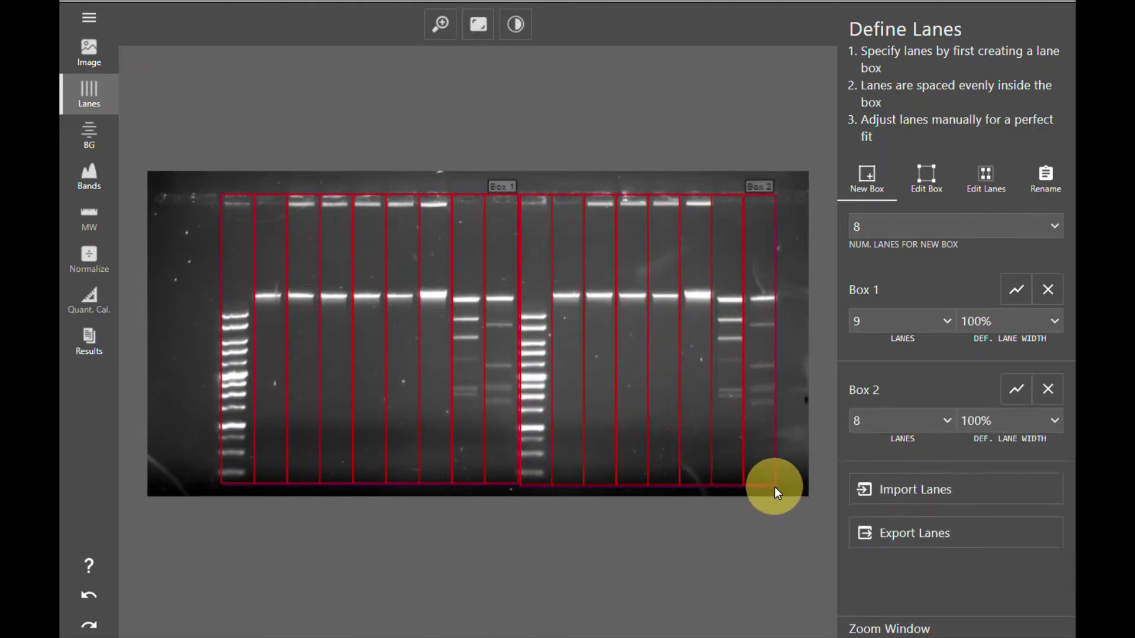
# - Nudge the lane boxes into place and keep the right box's lanes straight
pyautogui.click(926, 175)
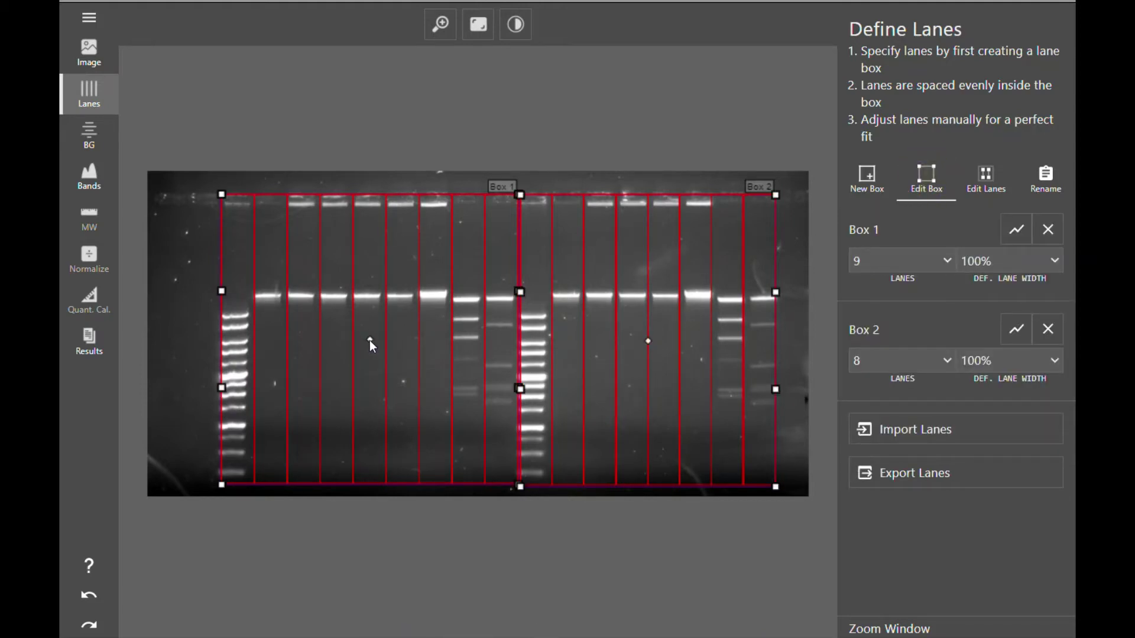
pyautogui.moveTo(370, 340)
pyautogui.mouseDown()
pyautogui.moveTo(356, 340)
pyautogui.moveTo(366, 340)
pyautogui.mouseUp()
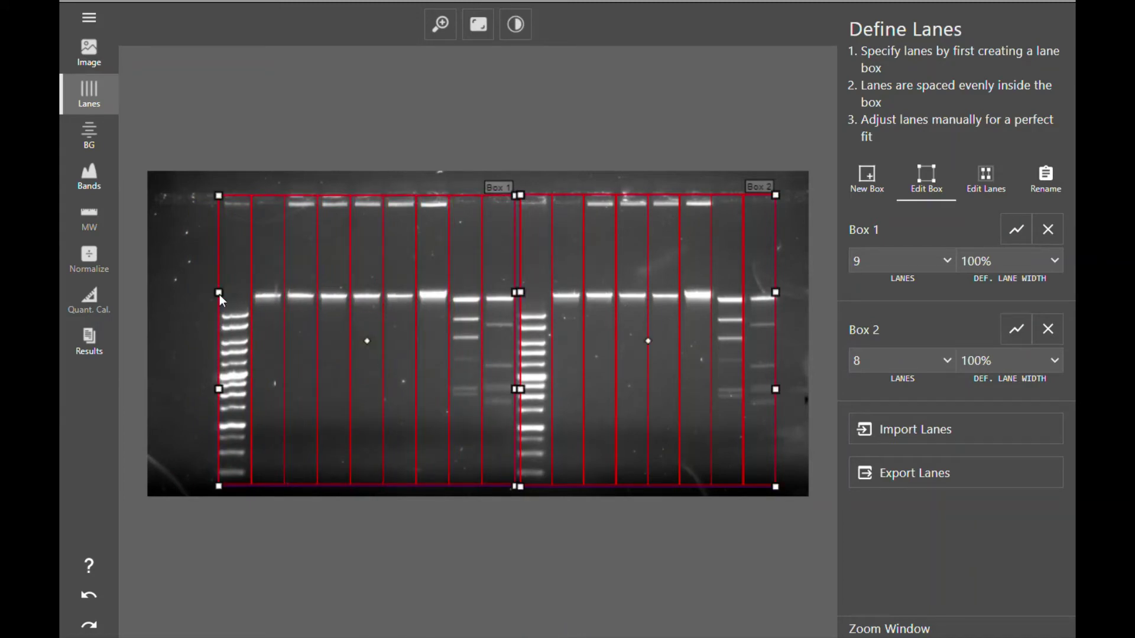
pyautogui.moveTo(219, 294)
pyautogui.mouseDown()
pyautogui.moveTo(299, 292)
pyautogui.moveTo(218, 304)
pyautogui.mouseUp()
pyautogui.moveTo(523, 291)
pyautogui.mouseDown()
pyautogui.moveTo(608, 284)
pyautogui.moveTo(528, 292)
pyautogui.mouseUp()
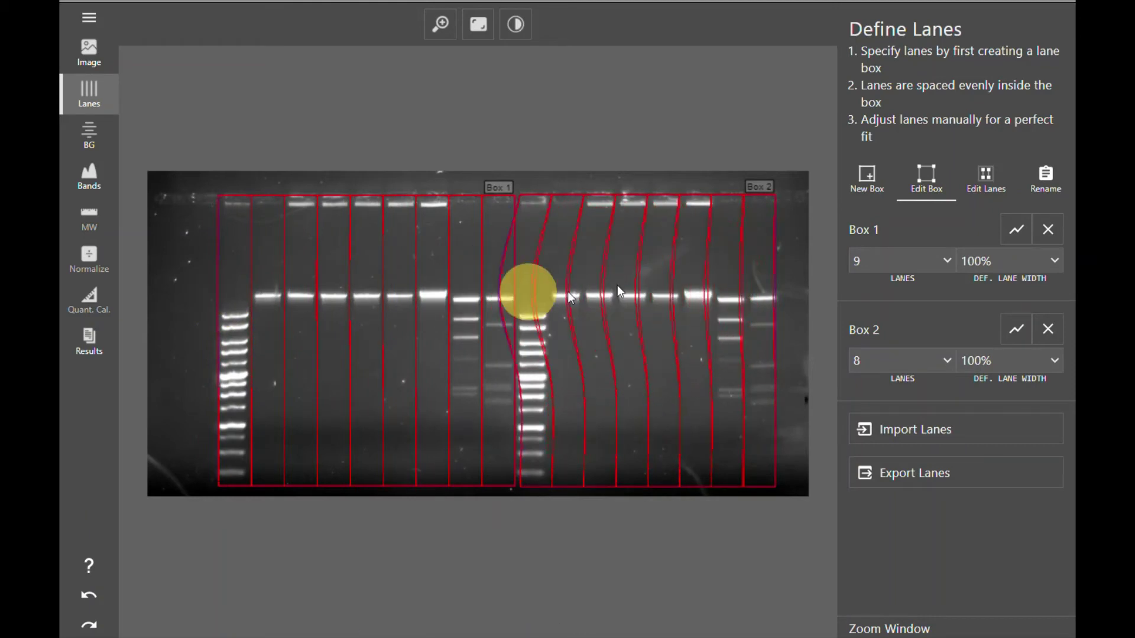
pyautogui.moveTo(619, 291); pyautogui.dragTo(520, 297)
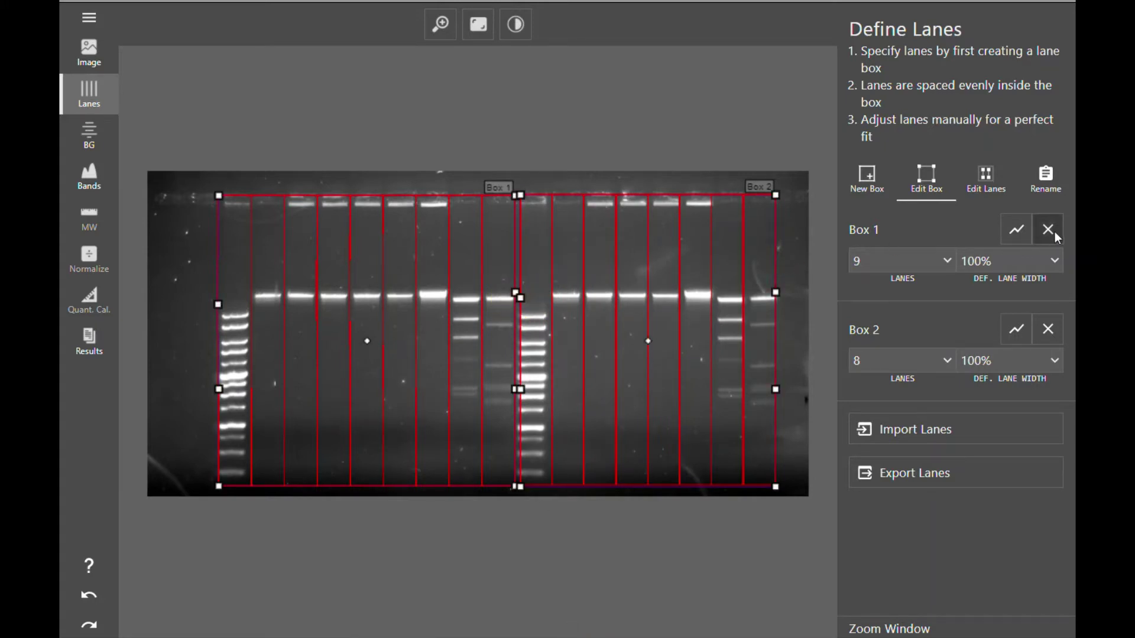
# - Subdivide Box 1's edges four times and fine-tune its lane shape
pyautogui.click(1012, 234)
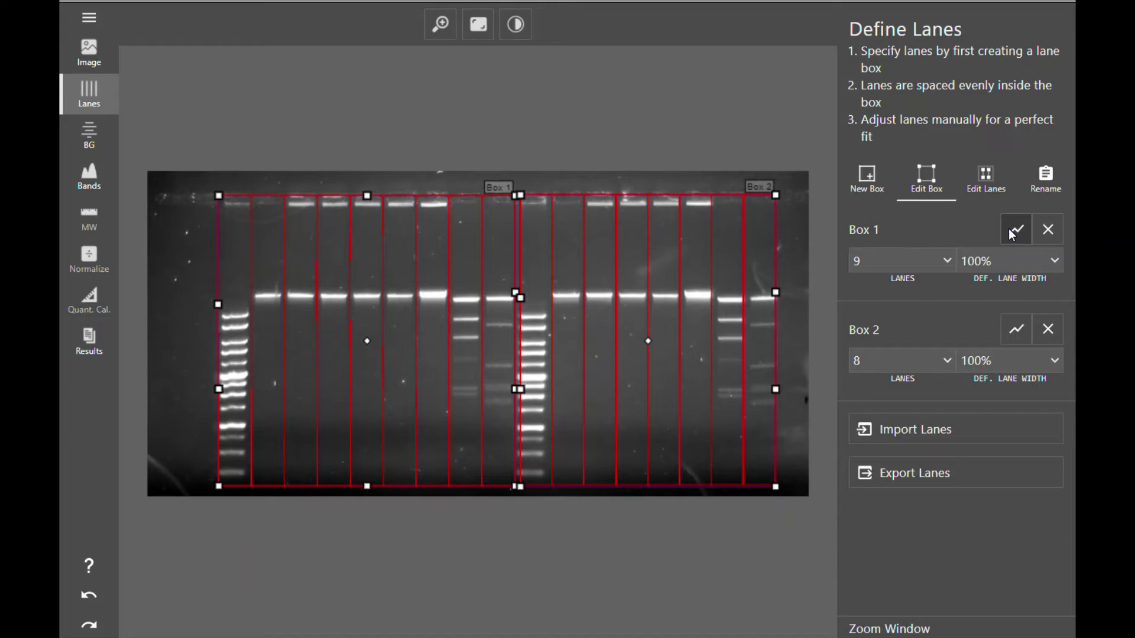
pyautogui.click(1011, 235)
pyautogui.click(1011, 235)
pyautogui.click(1011, 235)
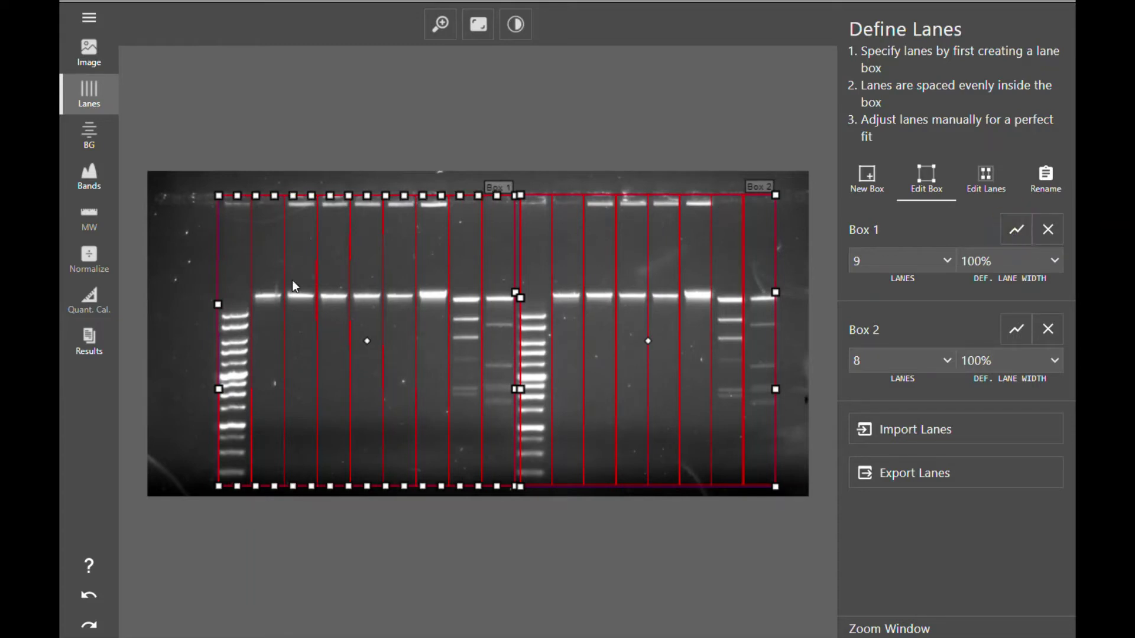
pyautogui.moveTo(237, 197)
pyautogui.mouseDown()
pyautogui.moveTo(230, 247)
pyautogui.moveTo(244, 200)
pyautogui.moveTo(308, 193)
pyautogui.moveTo(211, 200)
pyautogui.moveTo(230, 194)
pyautogui.mouseUp()
pyautogui.click(985, 177)
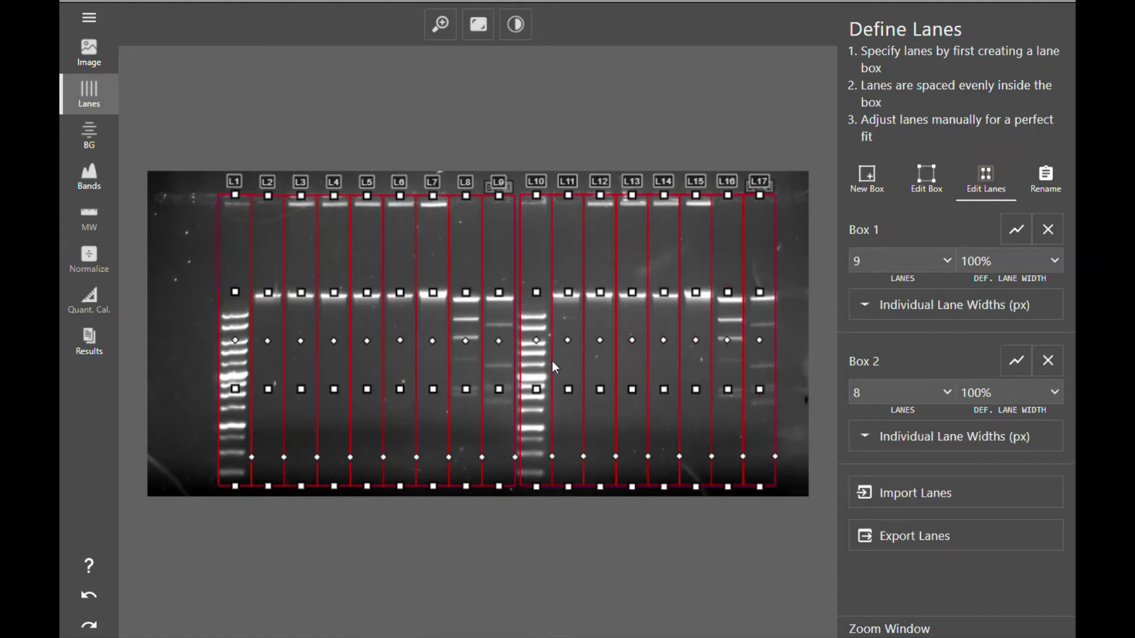
pyautogui.moveTo(536, 338)
pyautogui.mouseDown()
pyautogui.moveTo(576, 340)
pyautogui.moveTo(526, 346)
pyautogui.moveTo(533, 339)
pyautogui.mouseUp()
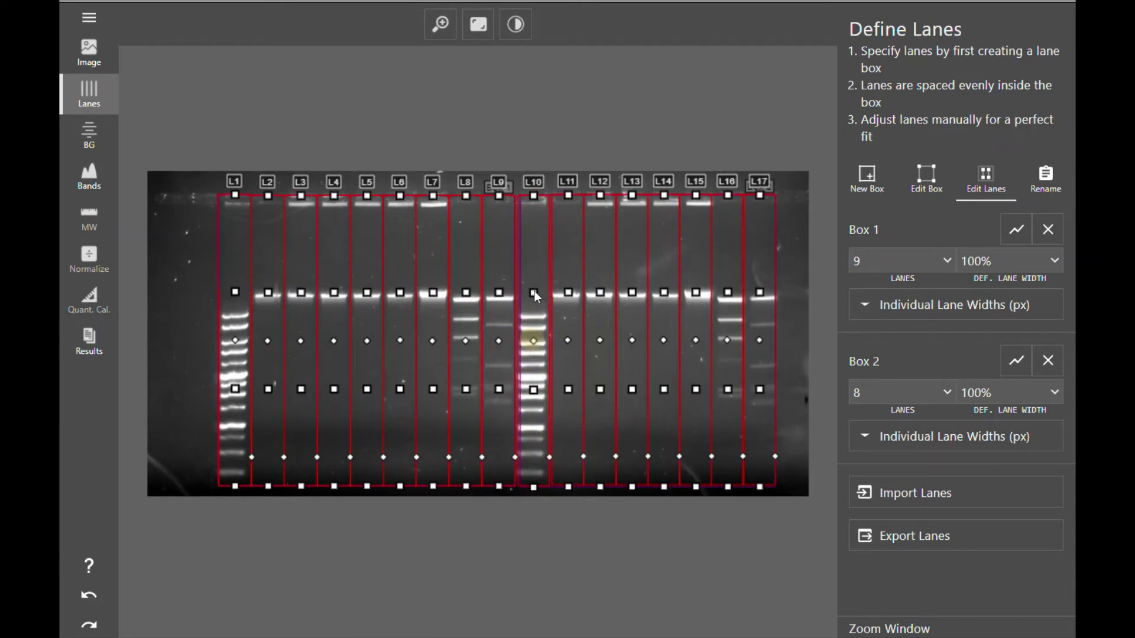
pyautogui.moveTo(530, 292)
pyautogui.mouseDown()
pyautogui.moveTo(602, 294)
pyautogui.moveTo(470, 297)
pyautogui.moveTo(534, 302)
pyautogui.mouseUp()
pyautogui.click(1047, 184)
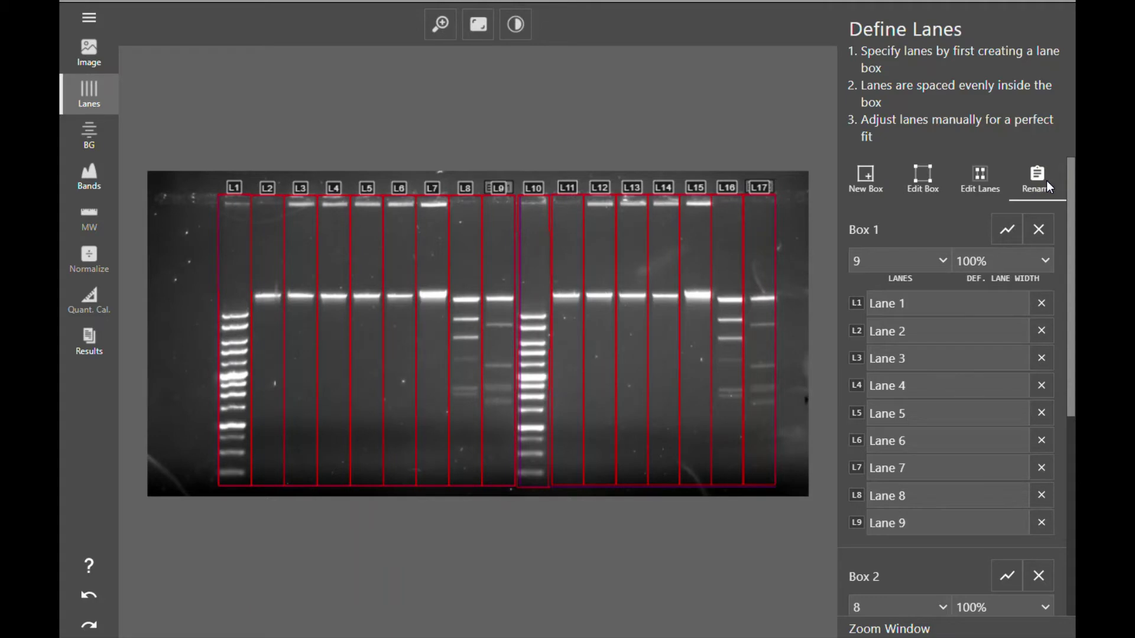
pyautogui.click(916, 175)
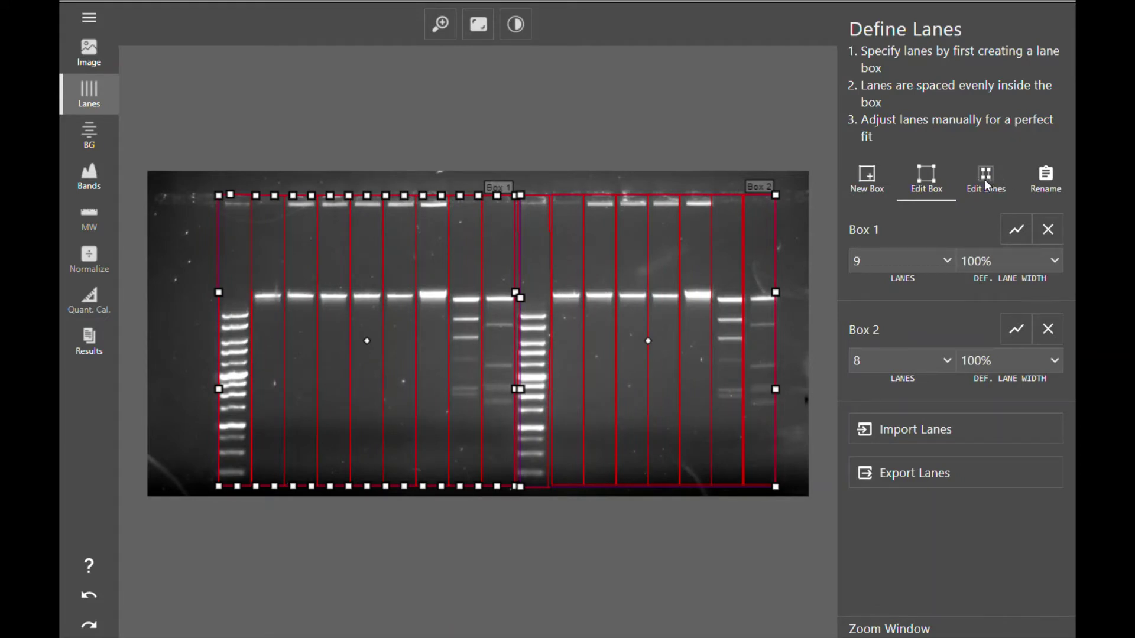
# - Go to the BG step and show Volume, Vol. Raw, Band Vol. and Band Vol. Raw columns
pyautogui.click(99, 134)
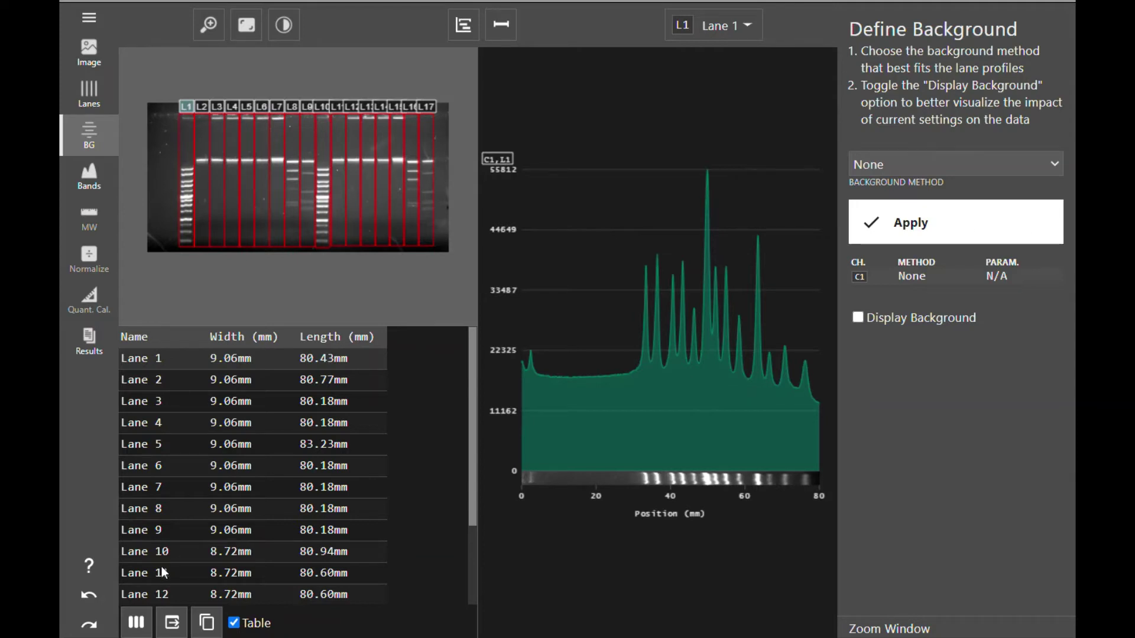
pyautogui.click(137, 624)
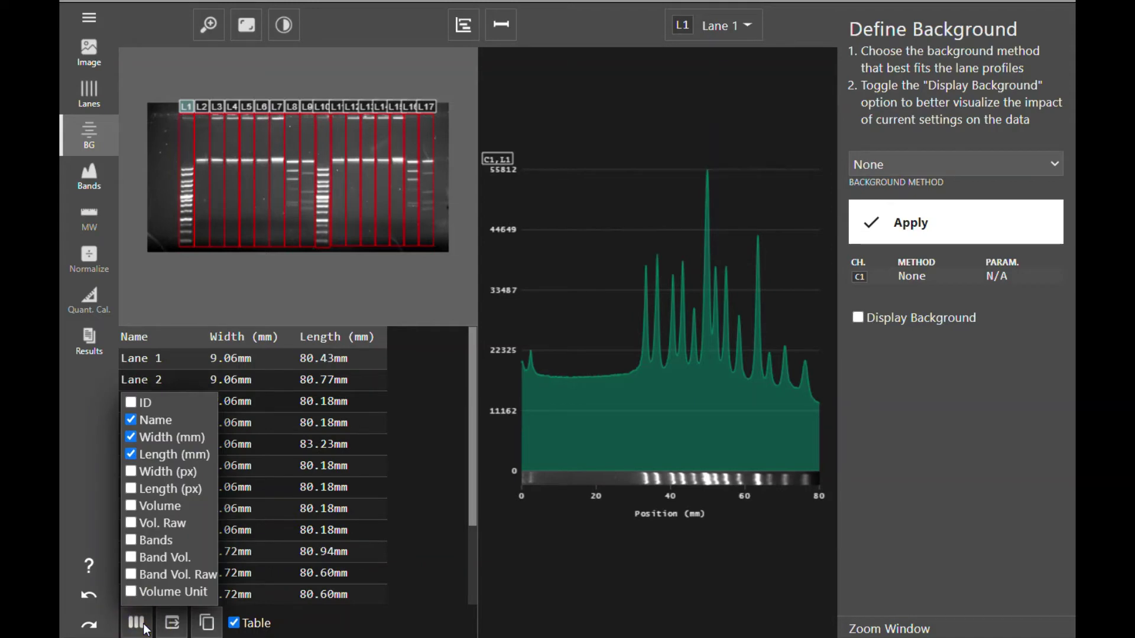
pyautogui.click(130, 505)
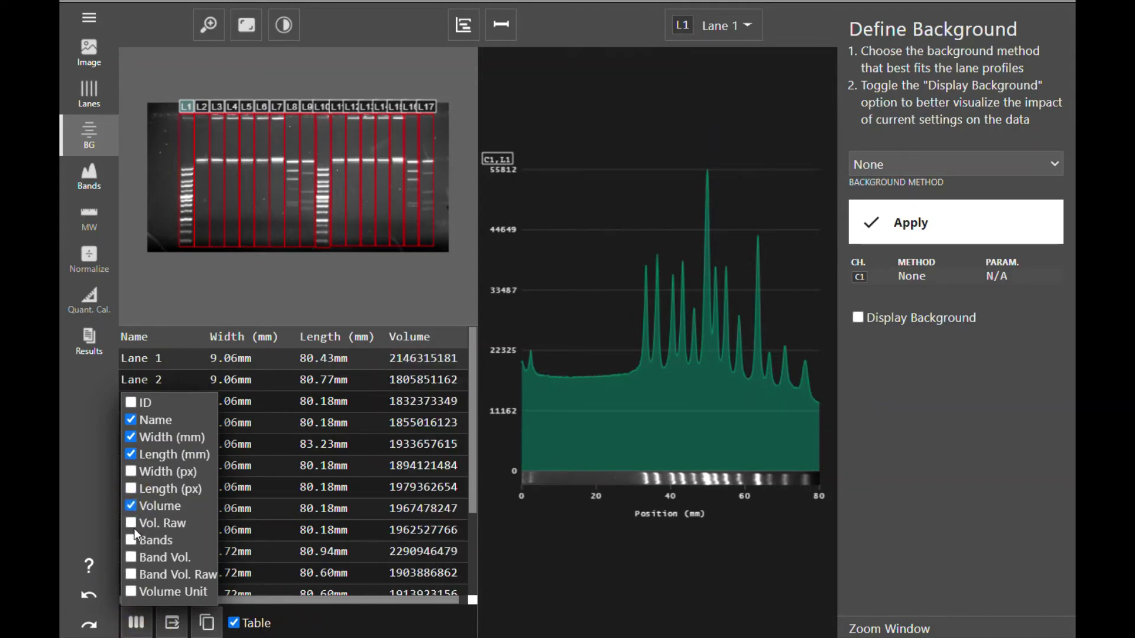
pyautogui.click(133, 528)
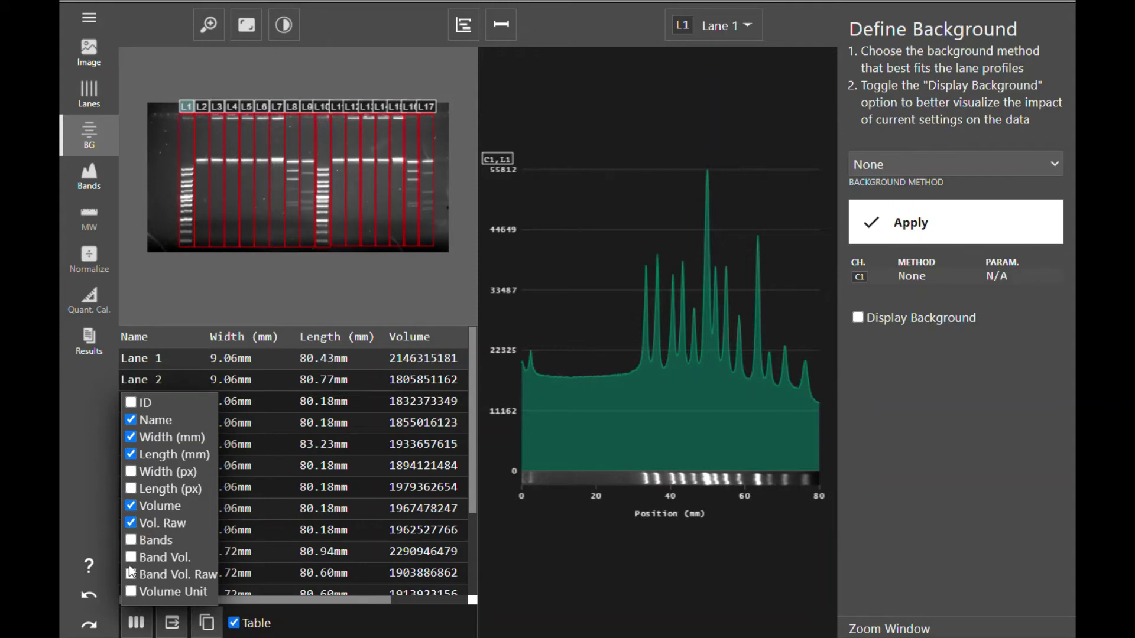
pyautogui.click(131, 557)
pyautogui.click(129, 573)
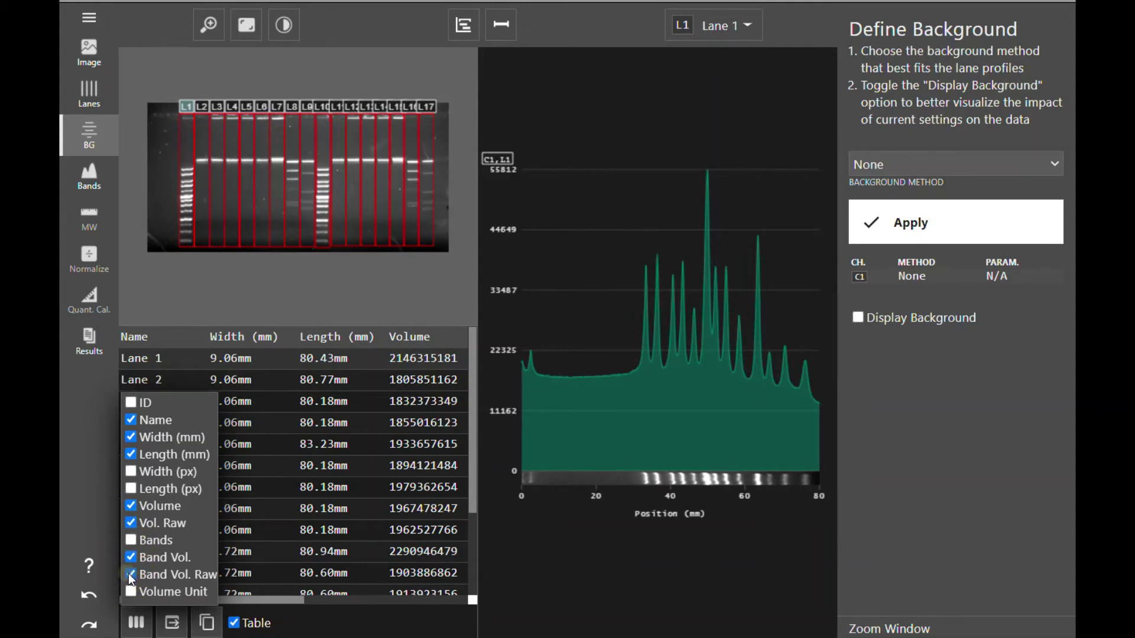
pyautogui.click(888, 594)
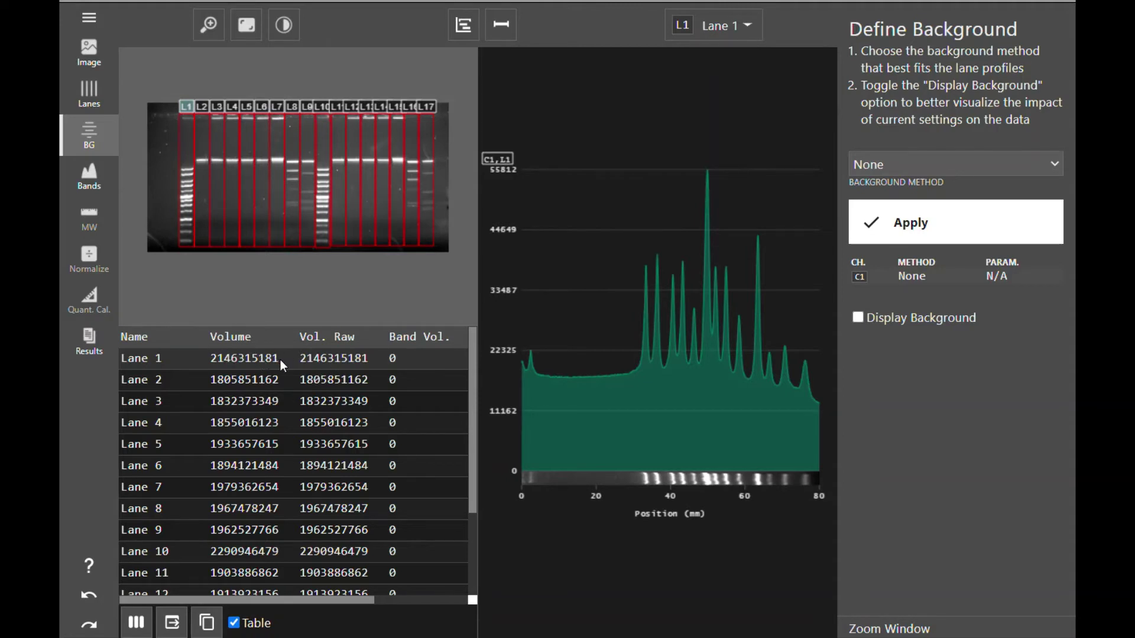
# - Preview the single-lane intensity profiles of L2, L4, L7 and L5
pyautogui.moveTo(339, 598); pyautogui.dragTo(441, 594)
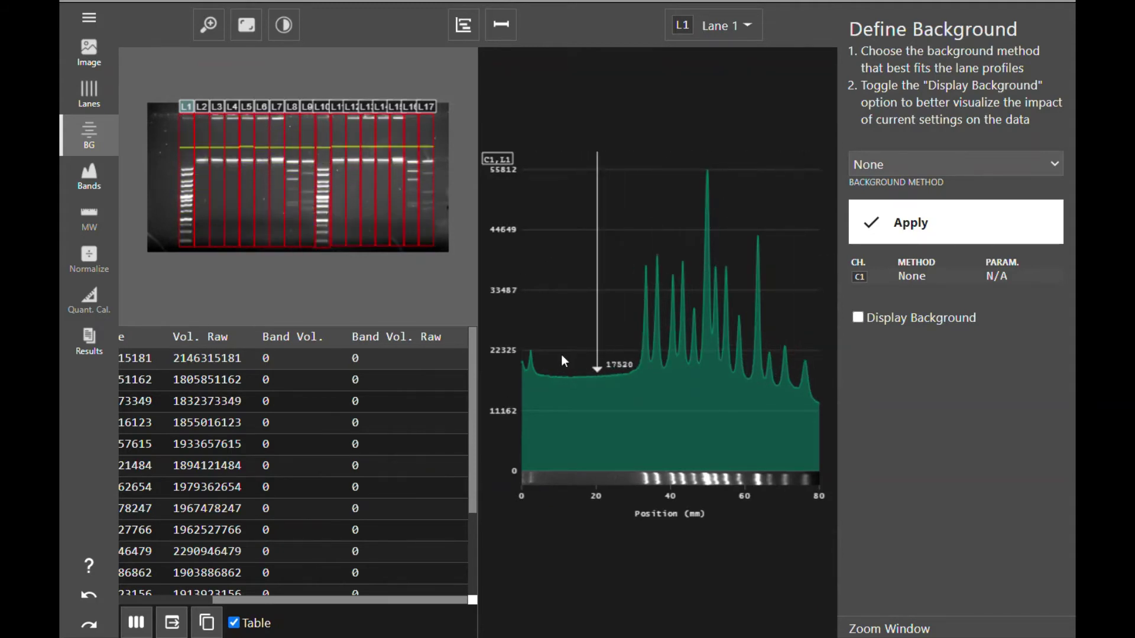
pyautogui.click(201, 107)
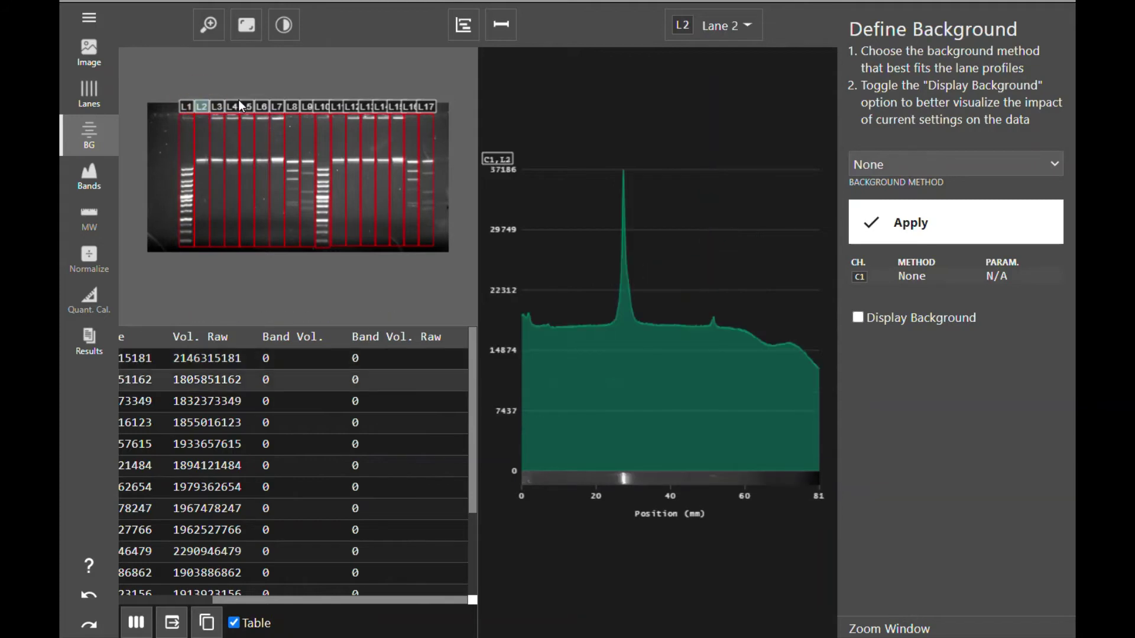
pyautogui.click(234, 105)
pyautogui.click(274, 105)
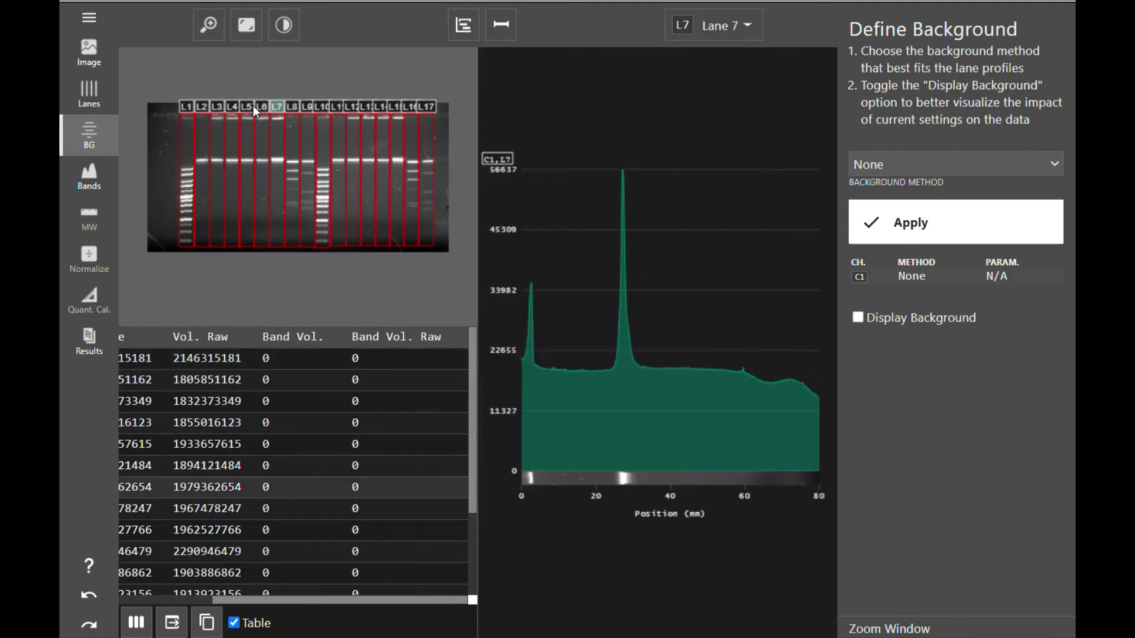
pyautogui.click(251, 105)
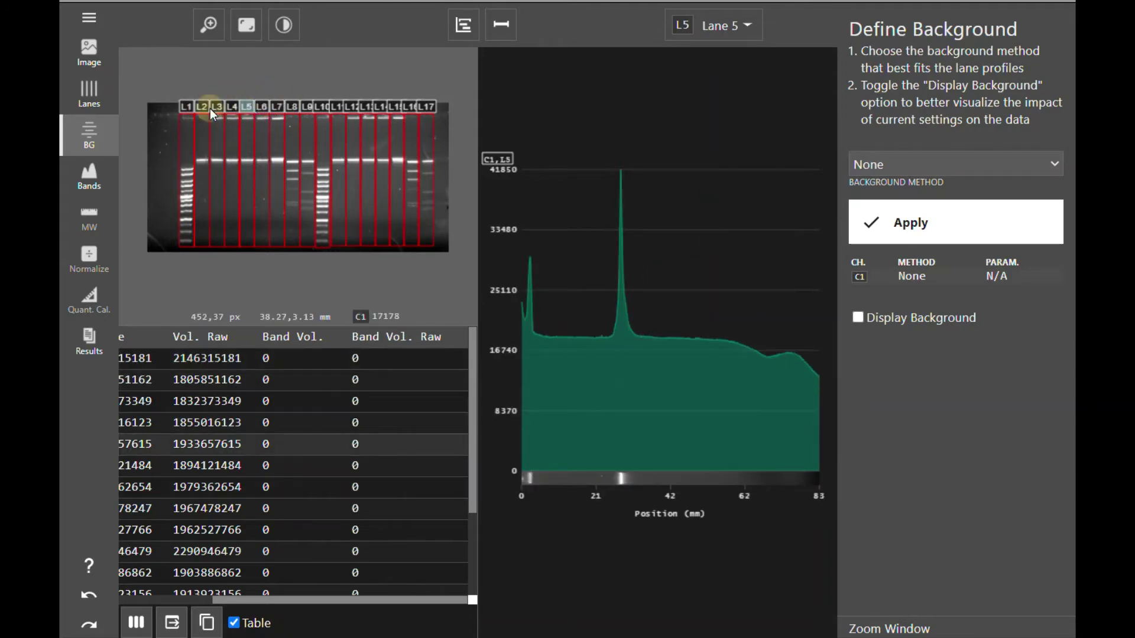
# - Select every lane in the chart's lane list to stack all profiles
pyautogui.click(756, 26)
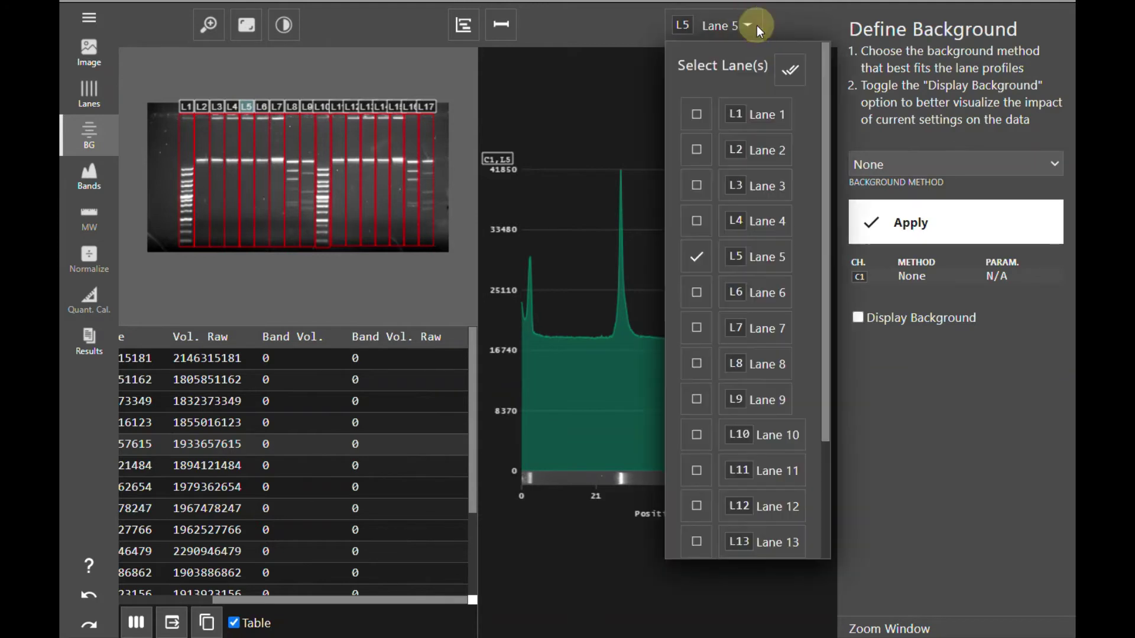
pyautogui.click(693, 221)
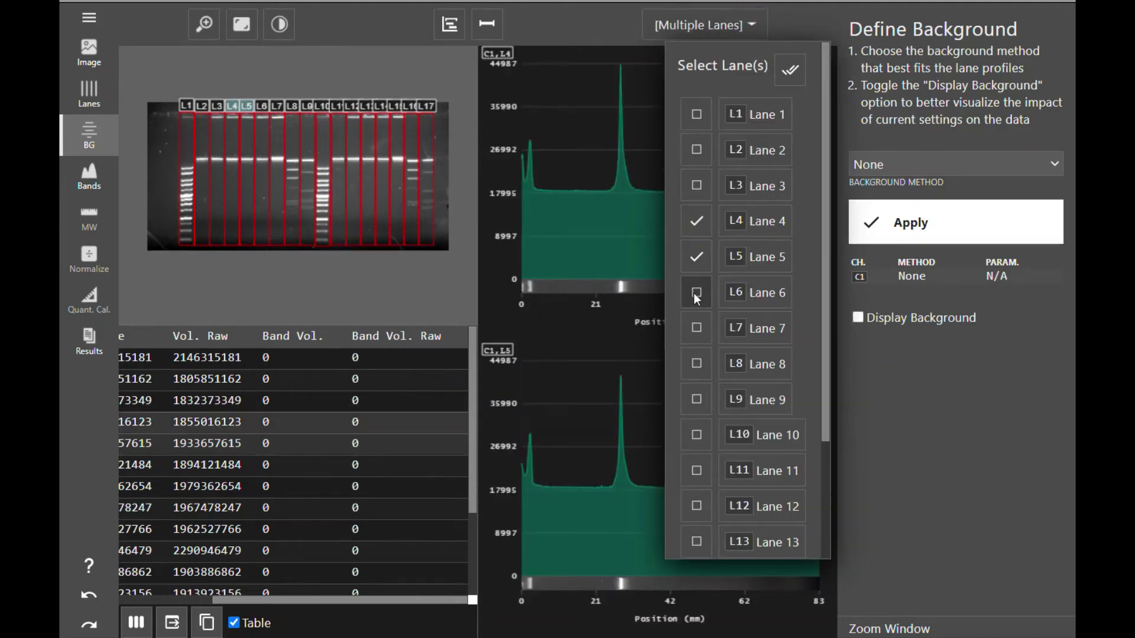
pyautogui.click(694, 260)
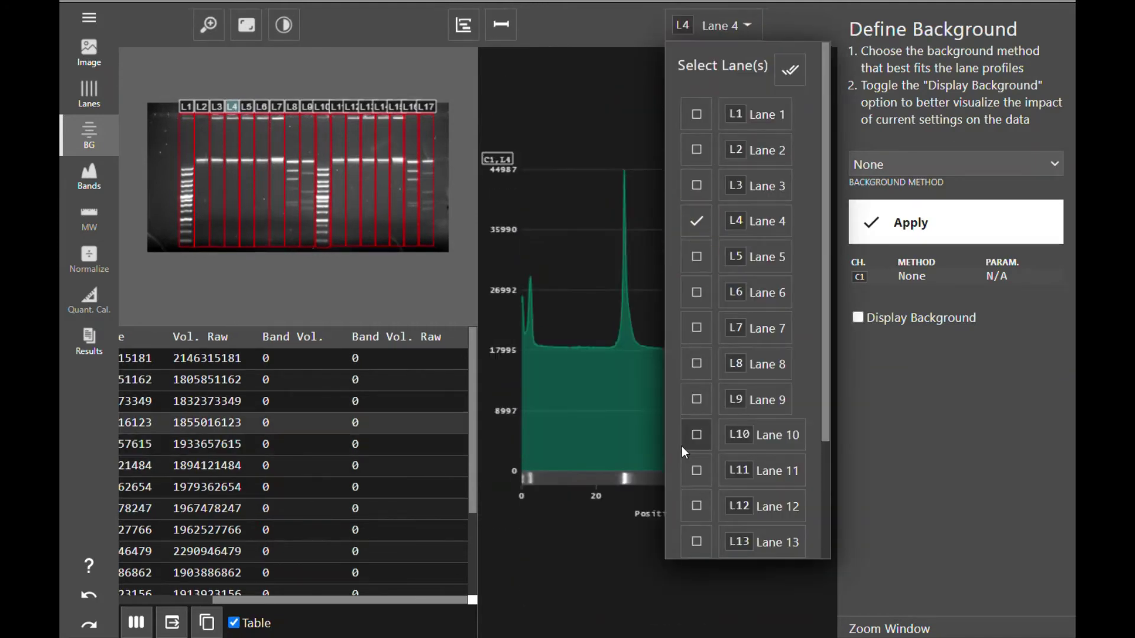
pyautogui.click(786, 73)
pyautogui.click(611, 272)
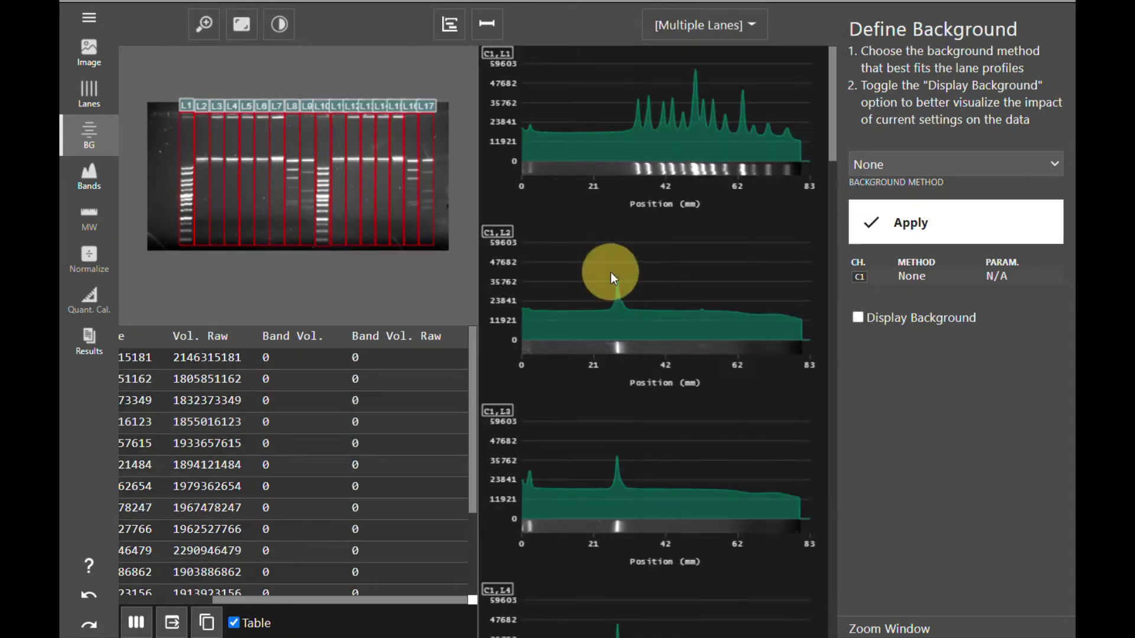
pyautogui.scroll(-10, 800, 455)
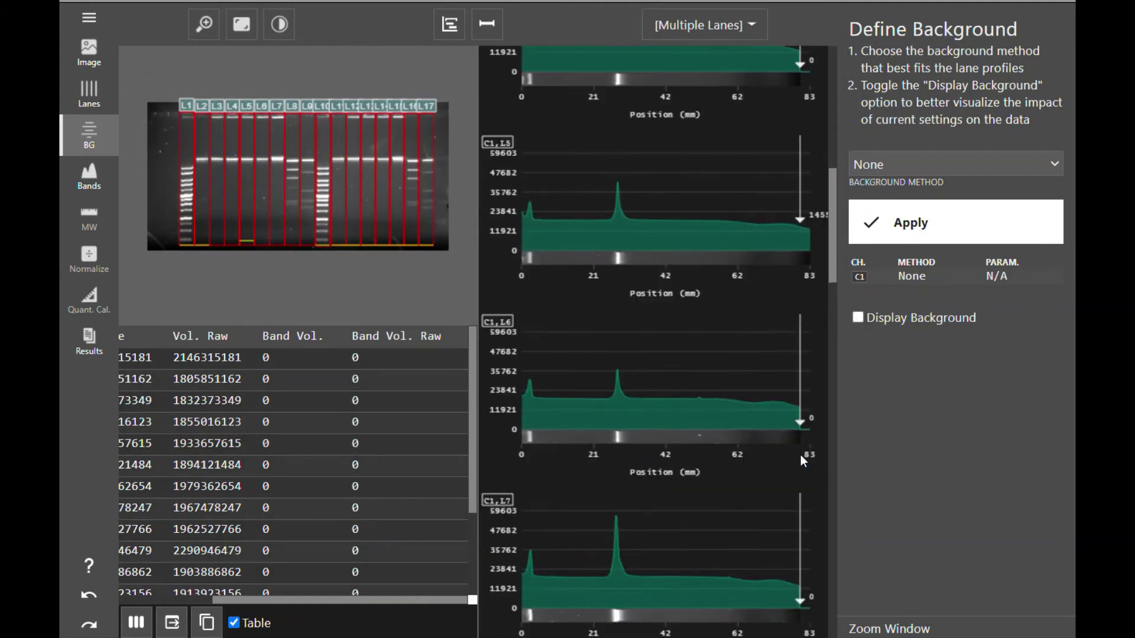
pyautogui.scroll(10, 800, 455)
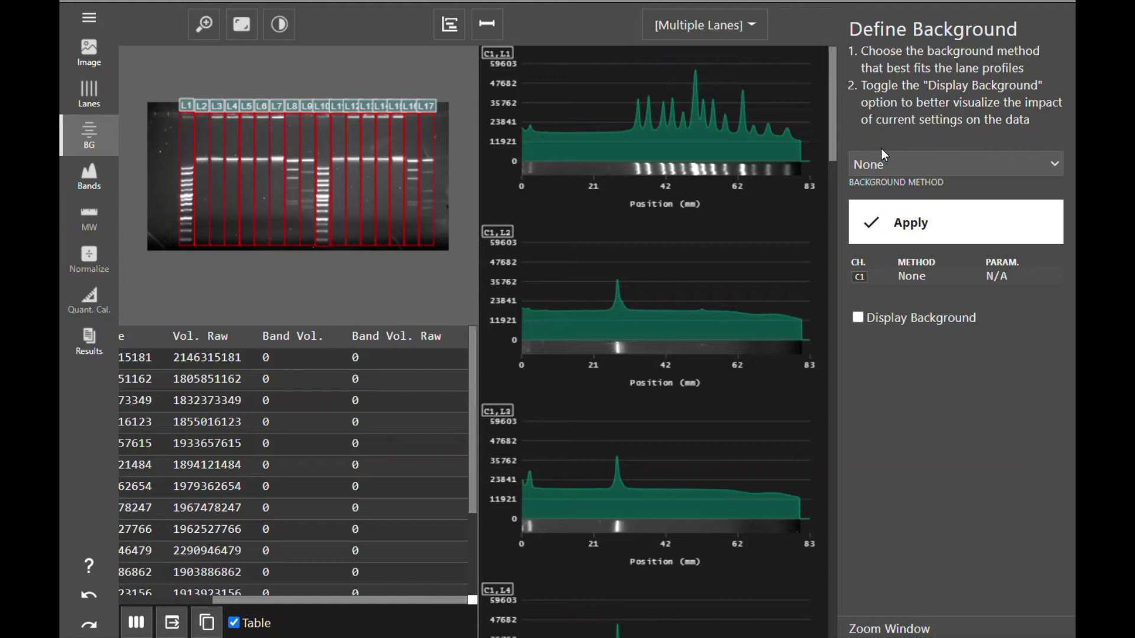
# - Try Constant Value, then settle on Image Rectangle as the background method
pyautogui.click(897, 170)
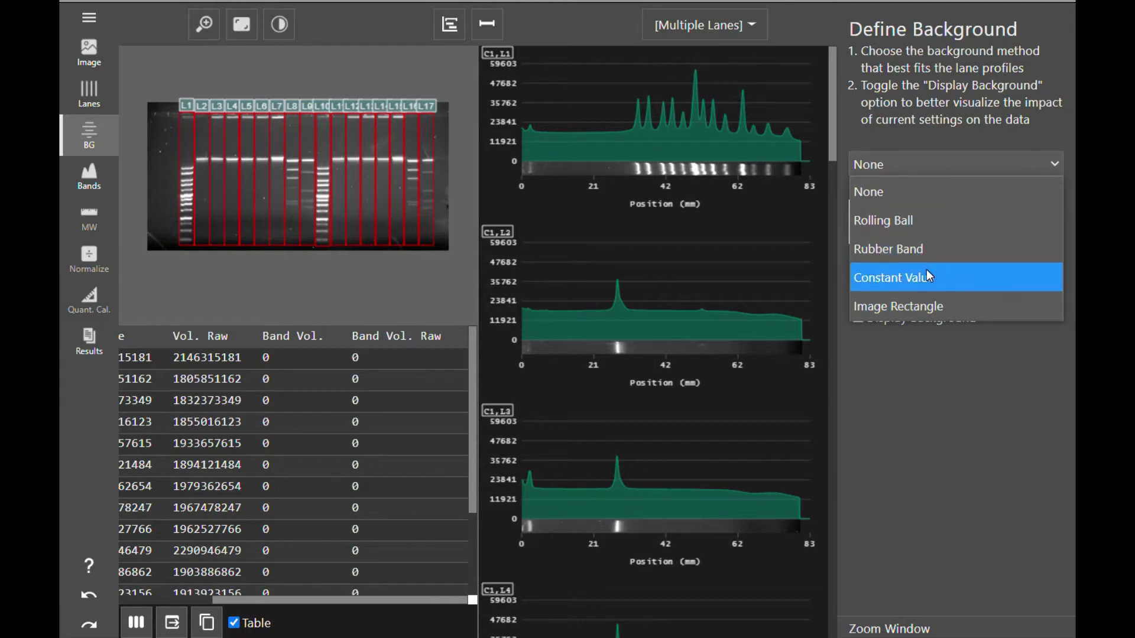
pyautogui.click(943, 282)
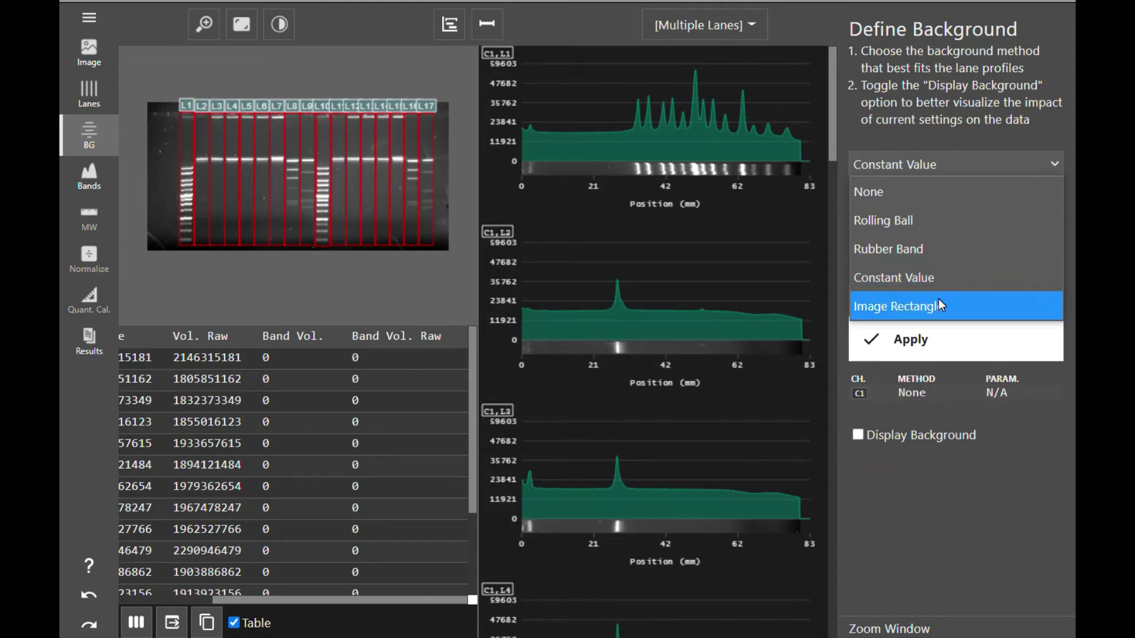
pyautogui.click(939, 303)
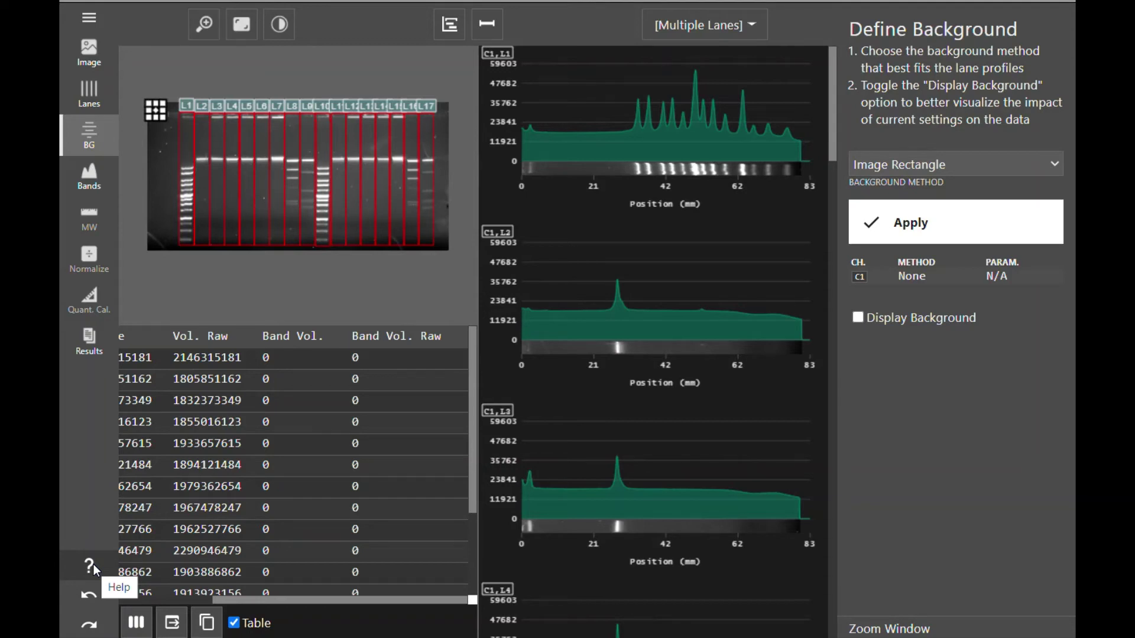
# - Choose Rolling Ball background subtraction, try several radii, and apply it at radius 3
pyautogui.click(1020, 161)
pyautogui.click(983, 220)
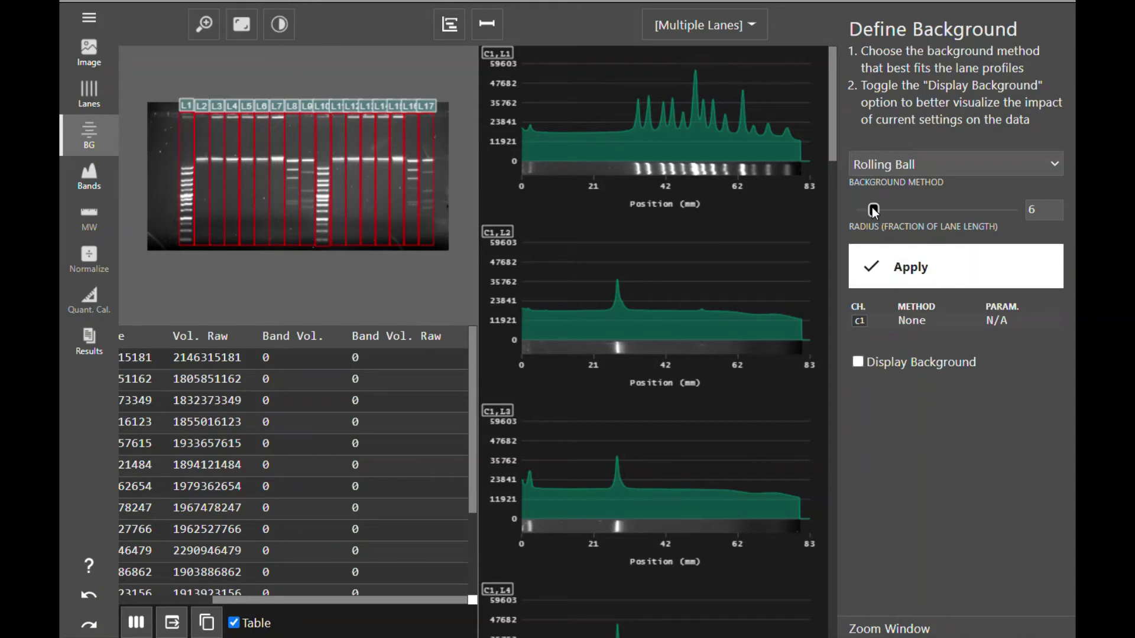
pyautogui.moveTo(873, 210); pyautogui.dragTo(1028, 213)
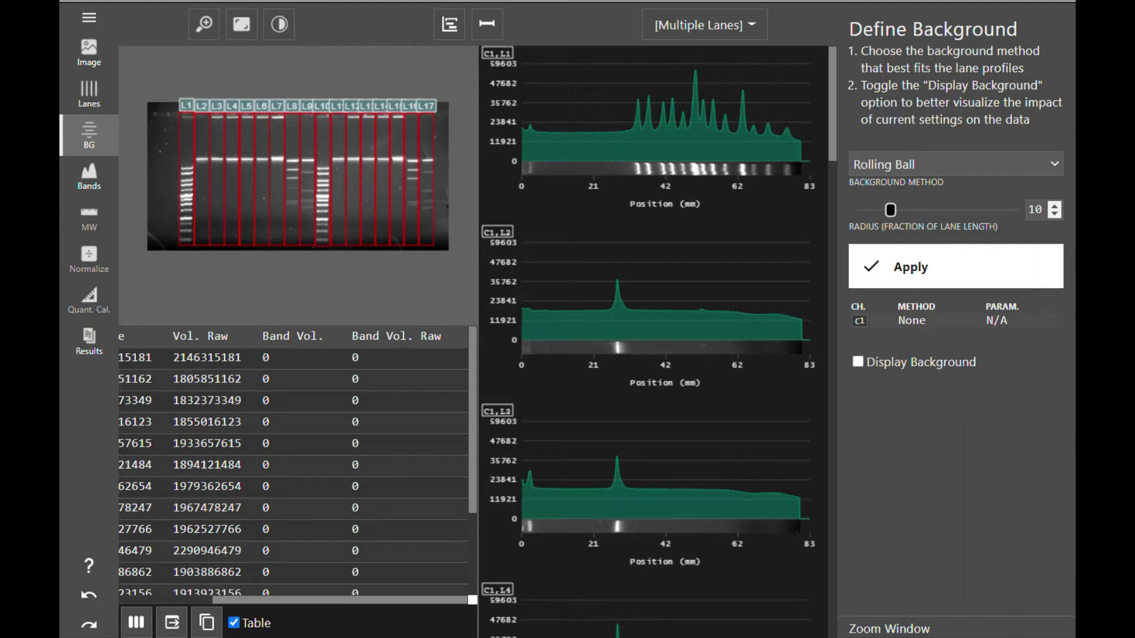
pyautogui.click(893, 209)
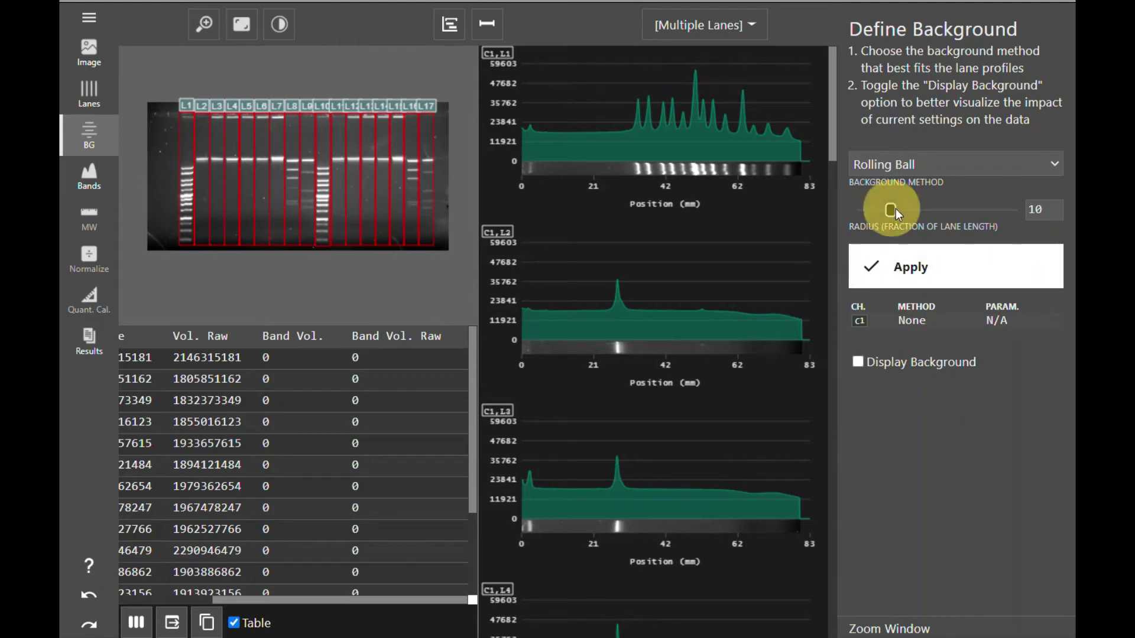
pyautogui.moveTo(895, 210); pyautogui.dragTo(920, 209)
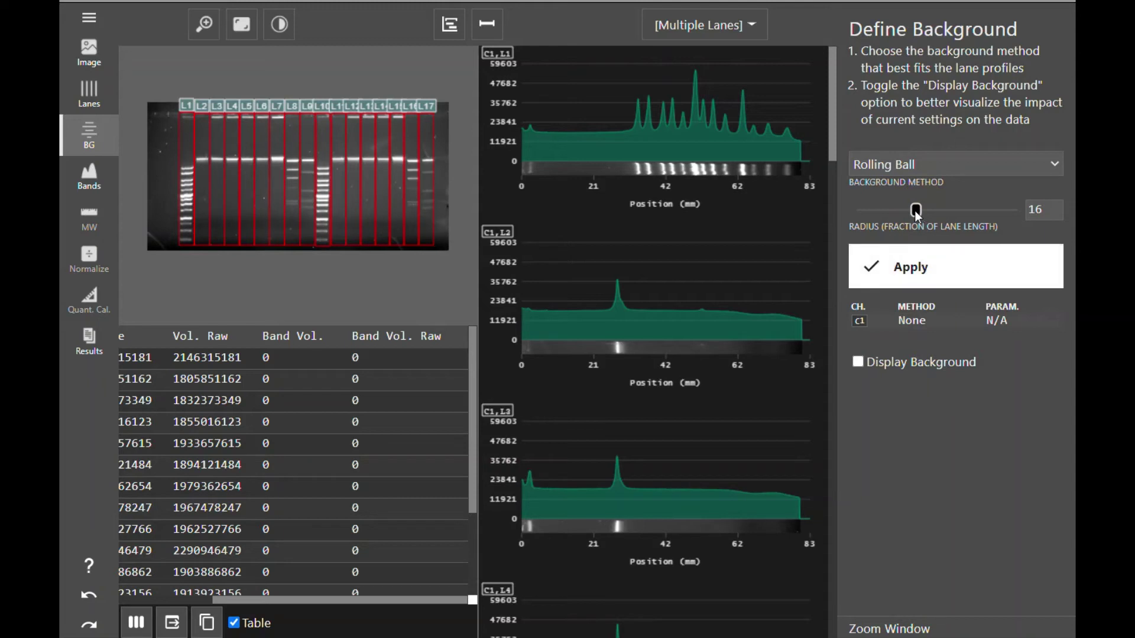
pyautogui.moveTo(939, 211); pyautogui.dragTo(974, 210)
pyautogui.moveTo(972, 207); pyautogui.dragTo(874, 215)
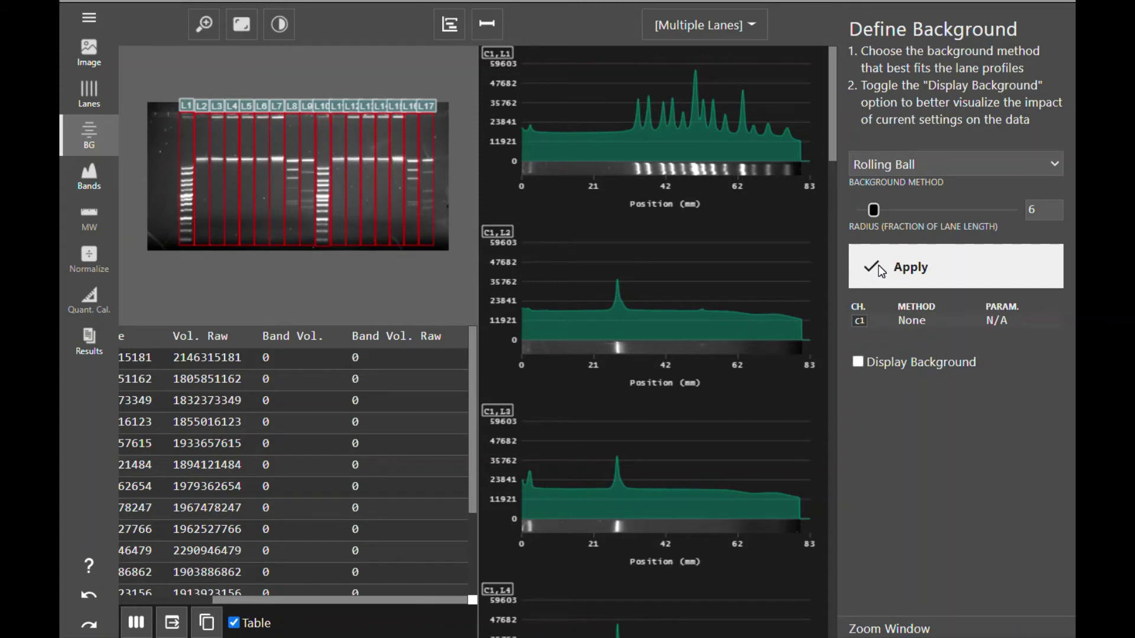
pyautogui.moveTo(864, 215); pyautogui.dragTo(861, 211)
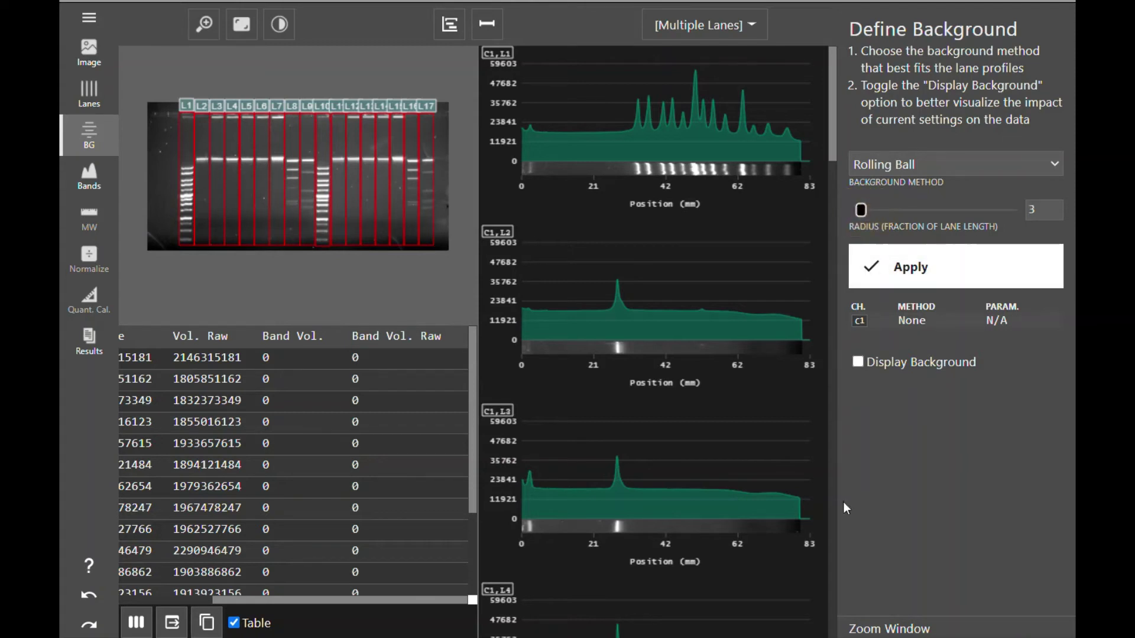
pyautogui.click(929, 267)
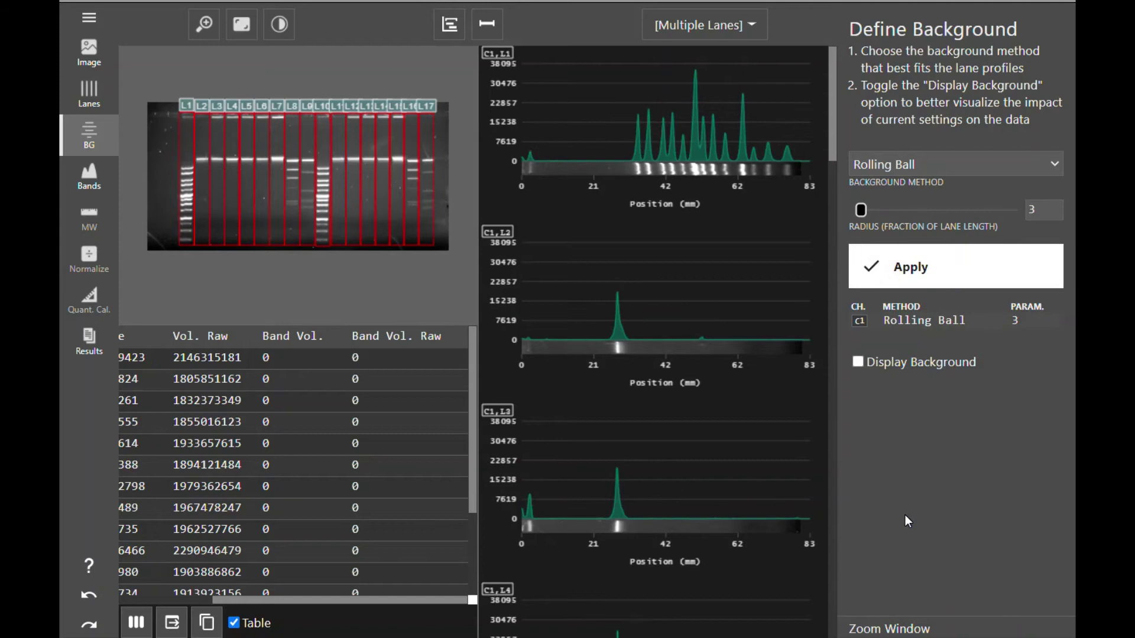
# - Display the background on the profiles, apply radius 36, then settle on radius 7
pyautogui.click(863, 363)
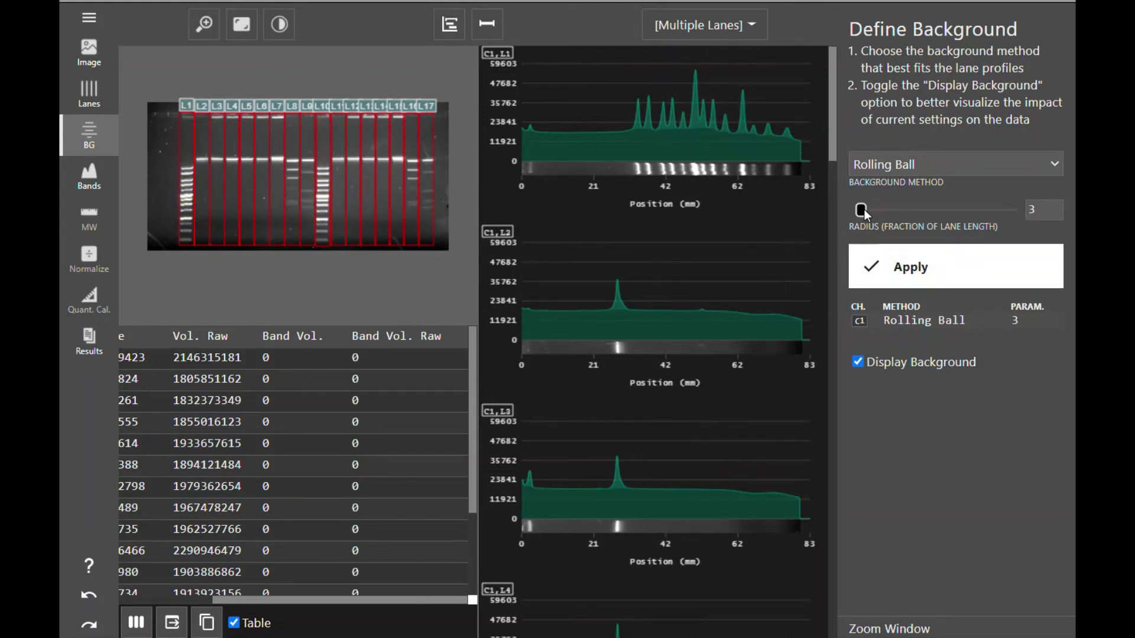
pyautogui.moveTo(863, 209); pyautogui.dragTo(1002, 215)
pyautogui.click(983, 275)
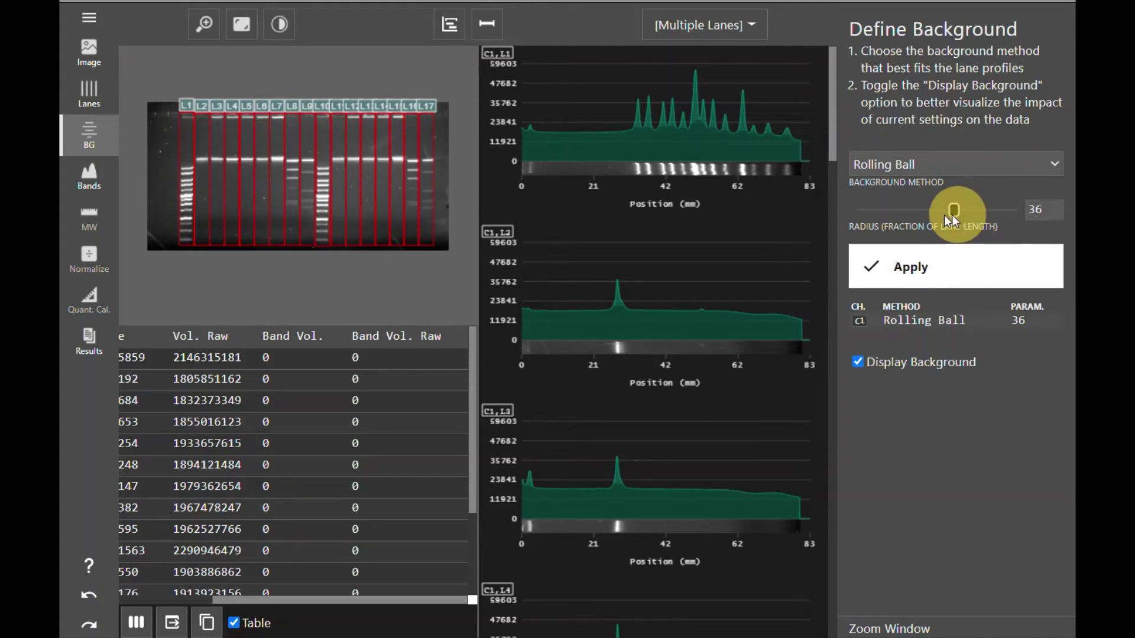
pyautogui.moveTo(945, 216); pyautogui.dragTo(879, 218)
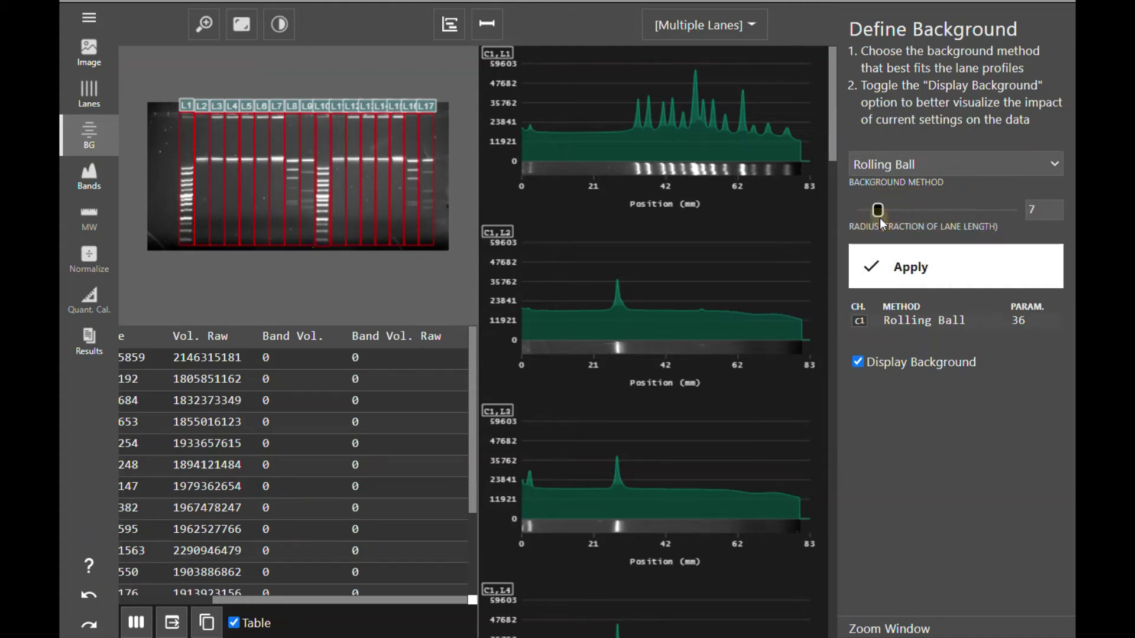
pyautogui.click(916, 273)
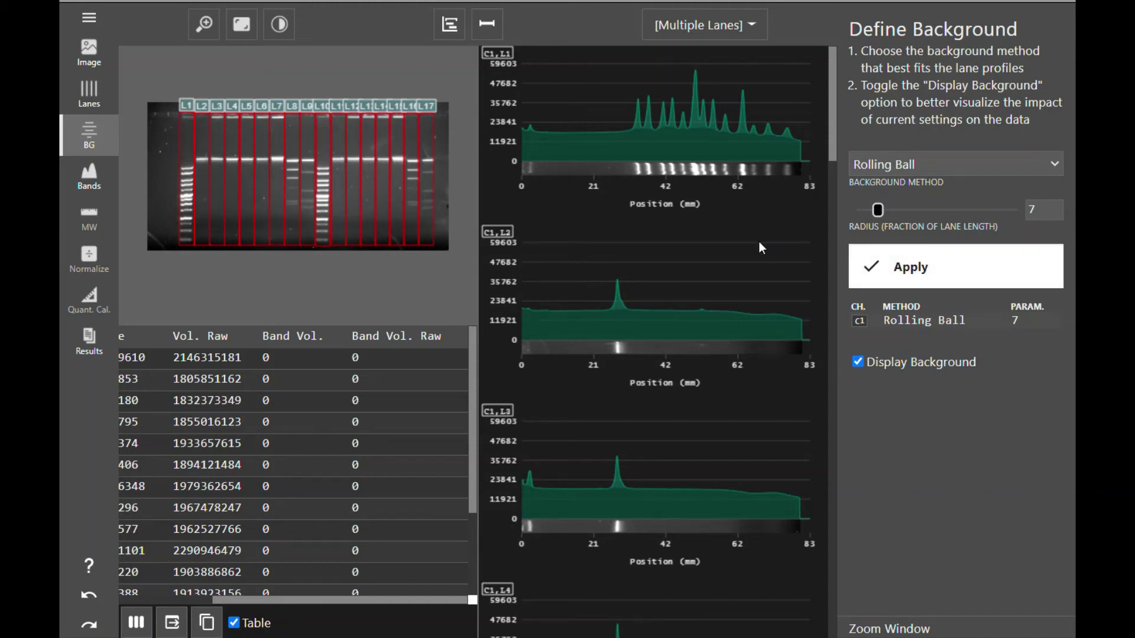
# - In the Bands step, add Volume - Raw, Norm. and Calib. columns and remove the Type column
pyautogui.click(101, 182)
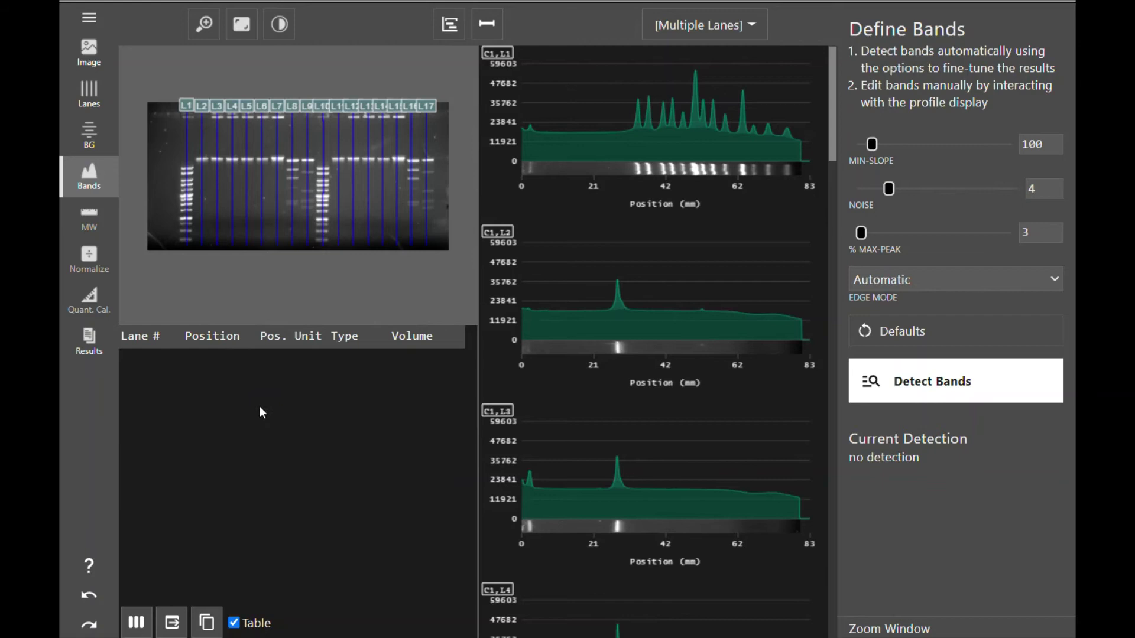
pyautogui.click(136, 624)
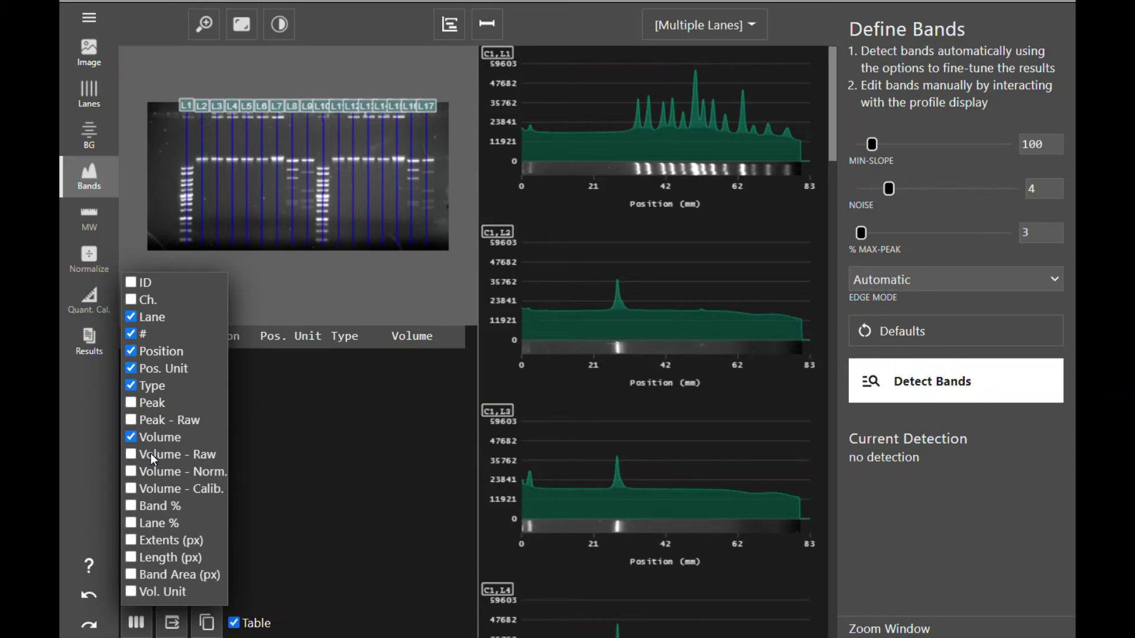
pyautogui.click(133, 456)
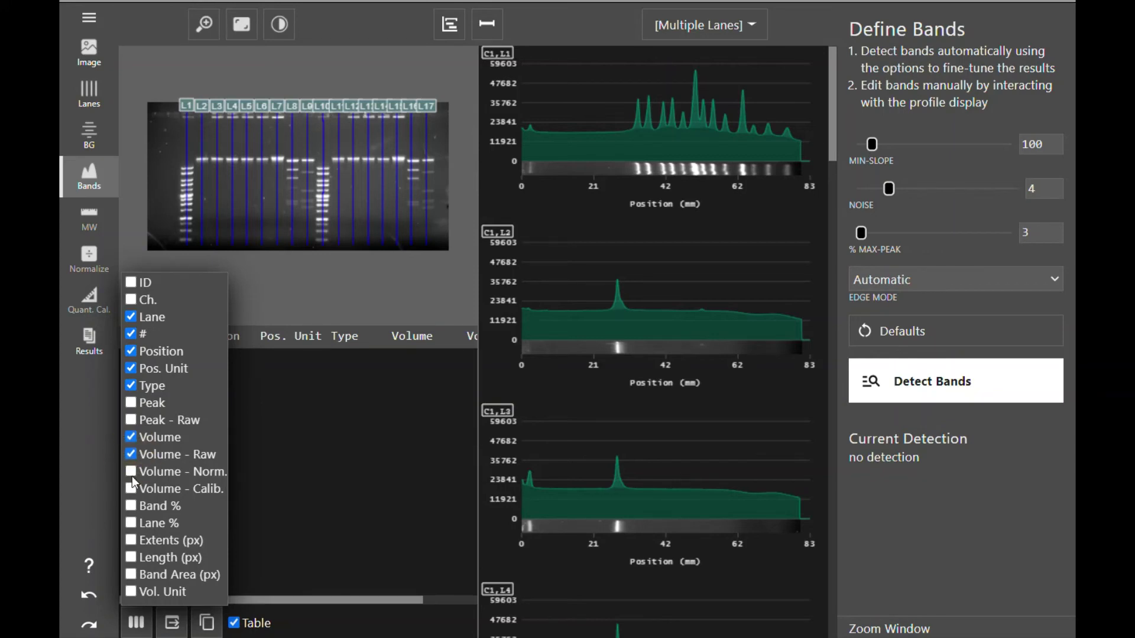
pyautogui.click(132, 473)
pyautogui.click(129, 489)
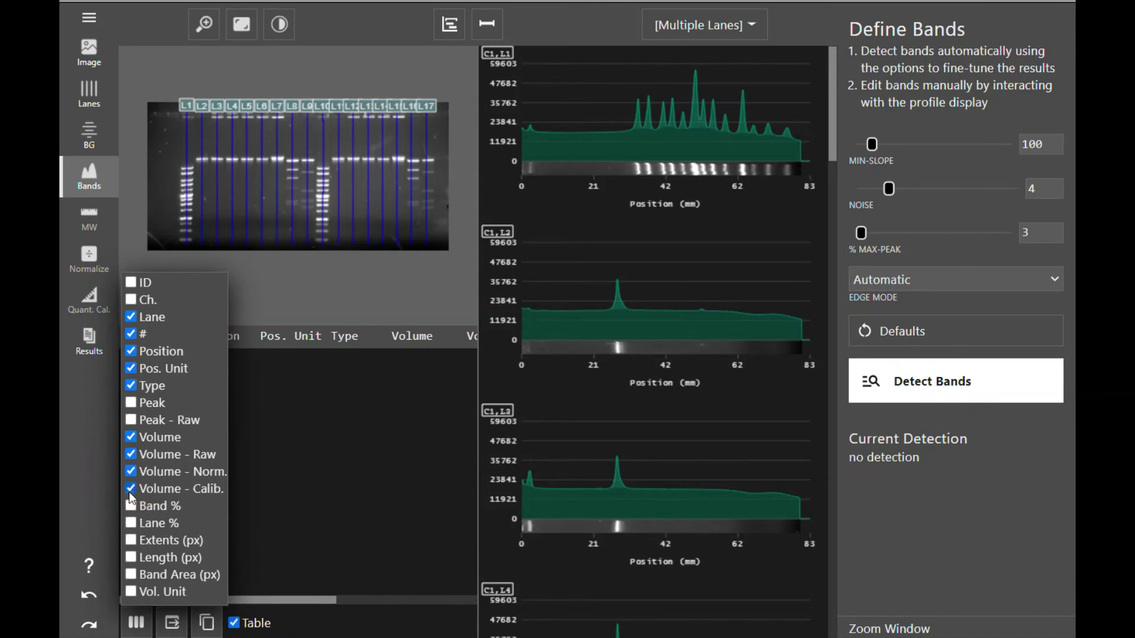
pyautogui.click(131, 385)
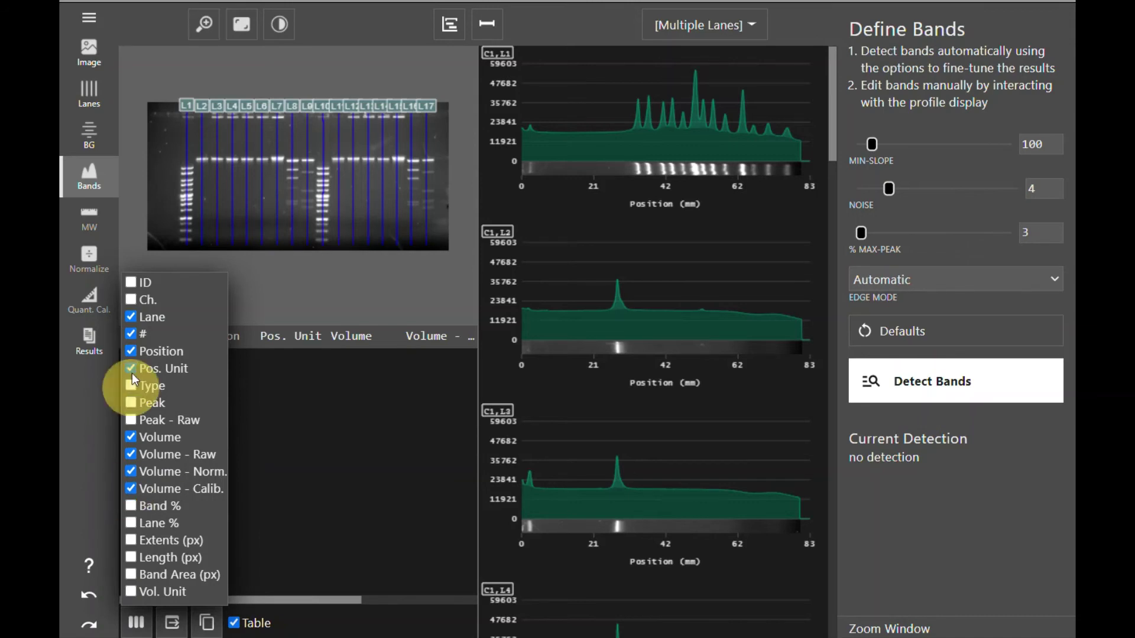
pyautogui.click(138, 626)
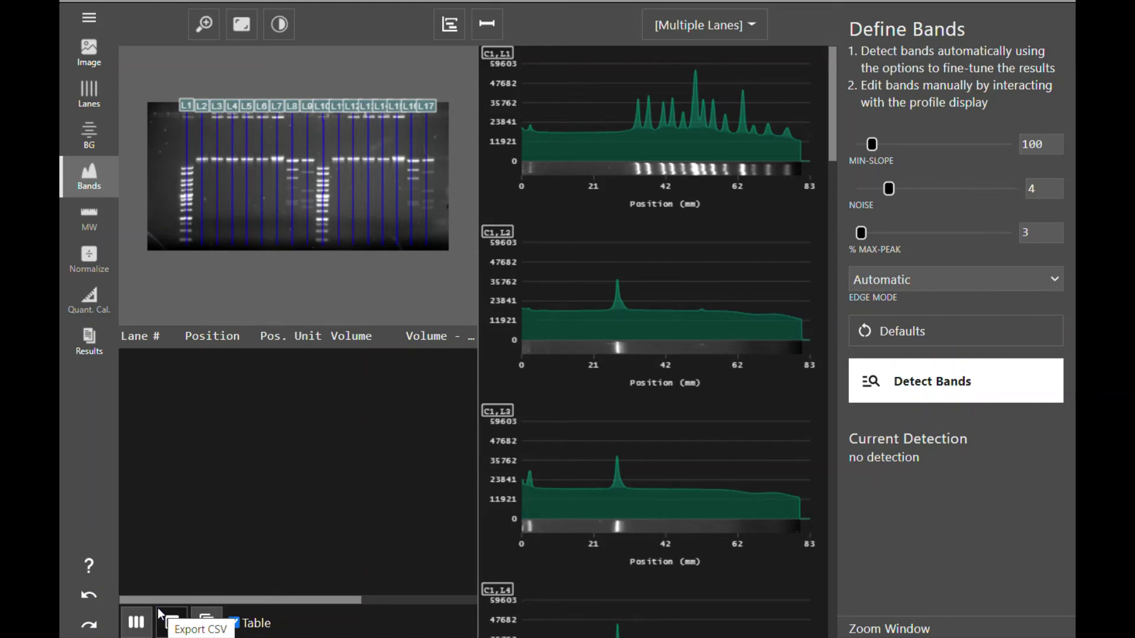
# - Mark single bands in lanes L15 and L2, discarding the trial marks on L13 and L14
pyautogui.click(396, 158)
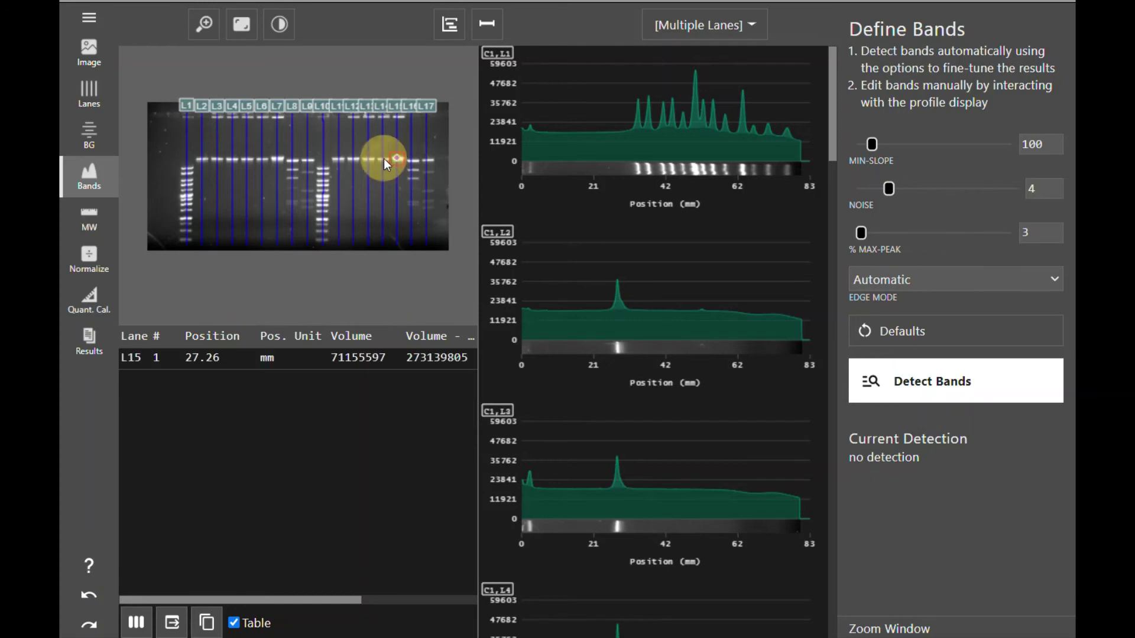
pyautogui.click(384, 158)
pyautogui.click(367, 158)
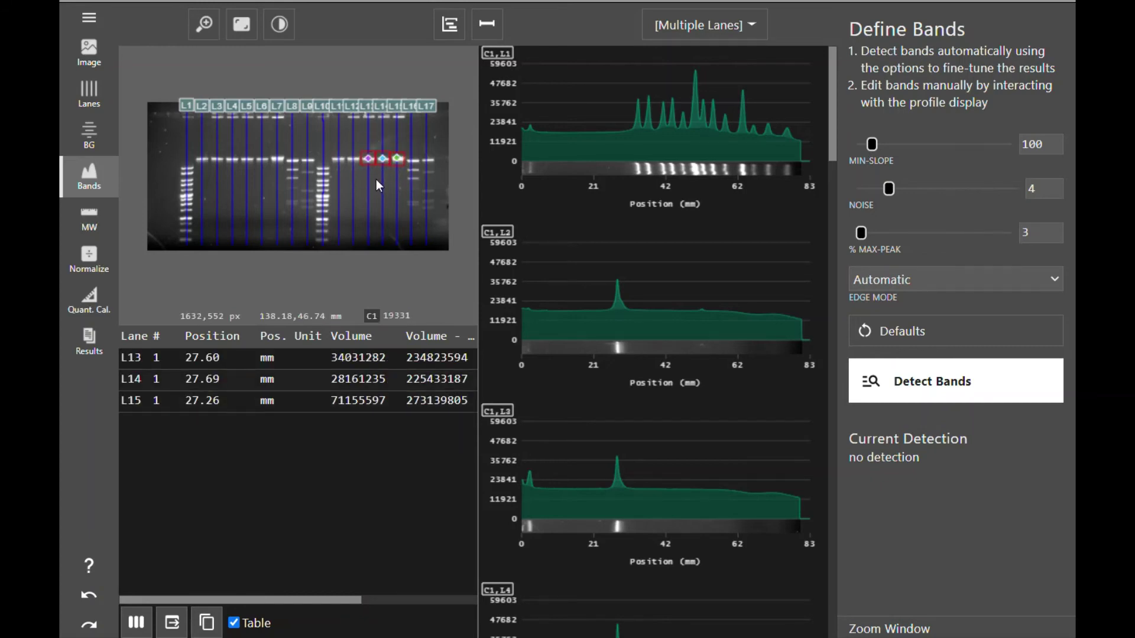
pyautogui.click(367, 158)
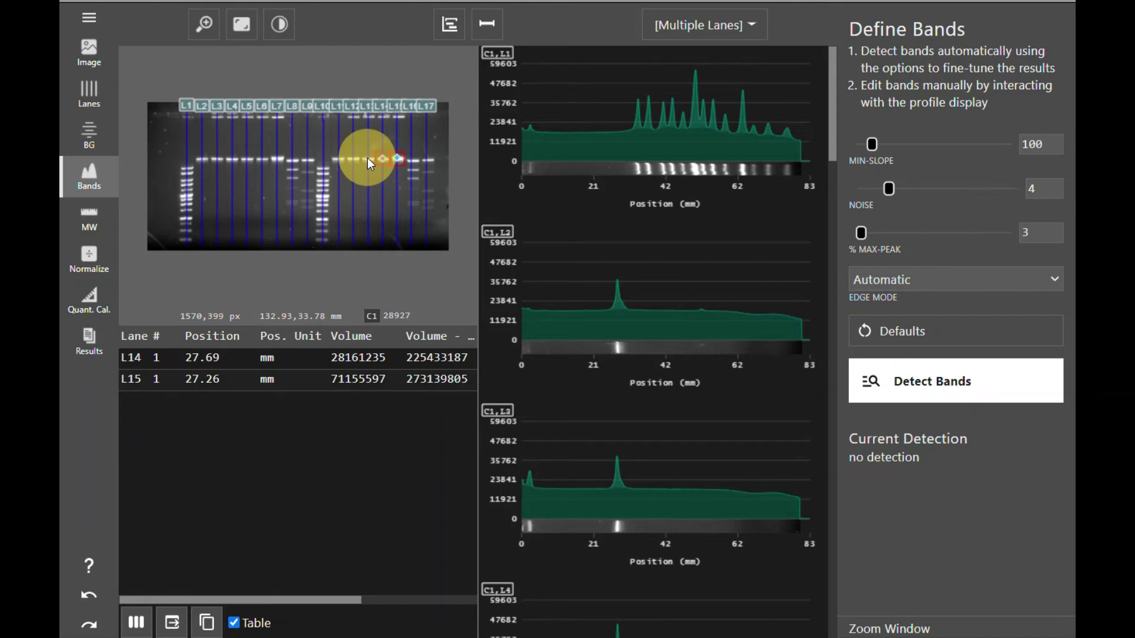
pyautogui.click(384, 157)
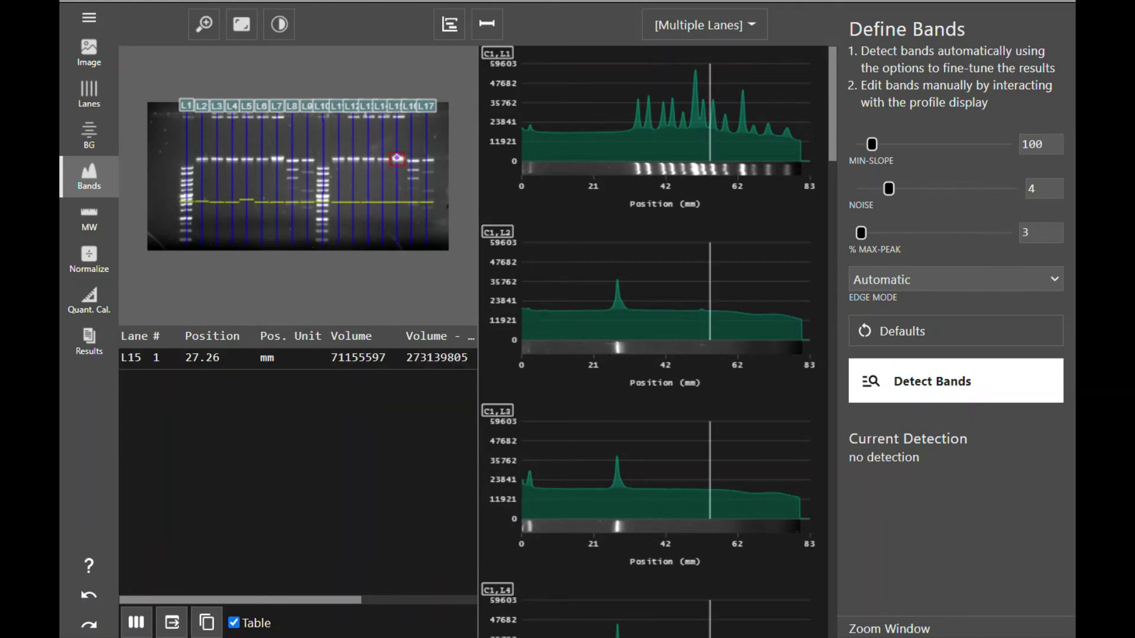
pyautogui.moveTo(611, 325); pyautogui.dragTo(630, 322)
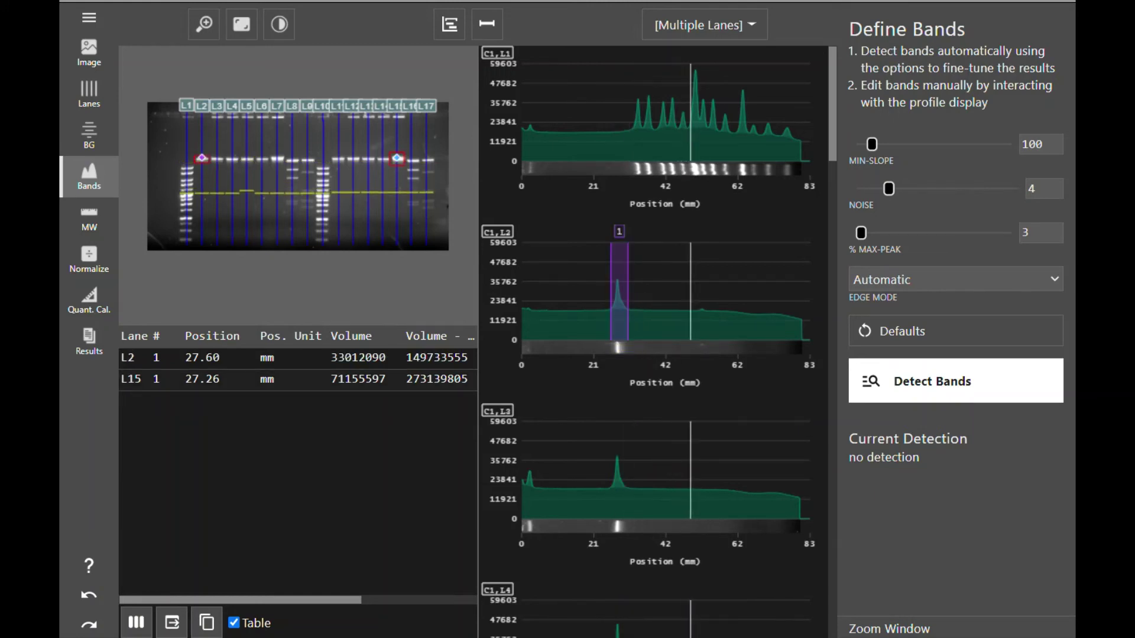
# - Outline a band at L1's tallest peak and split it into two bands
pyautogui.moveTo(690, 140); pyautogui.dragTo(709, 138)
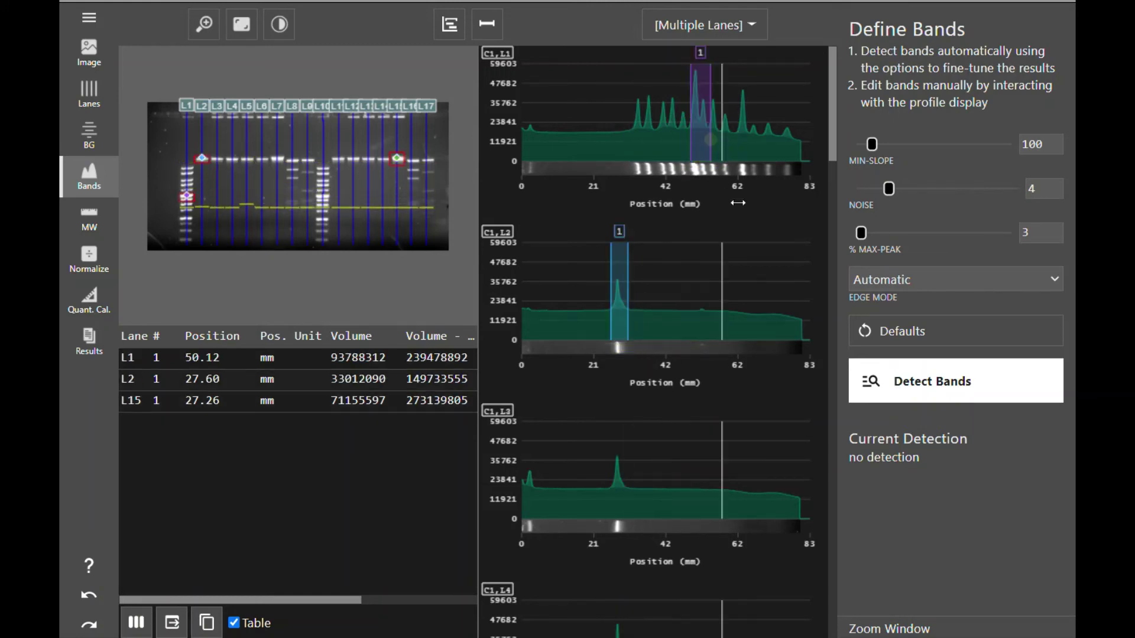
pyautogui.rightClick(700, 129)
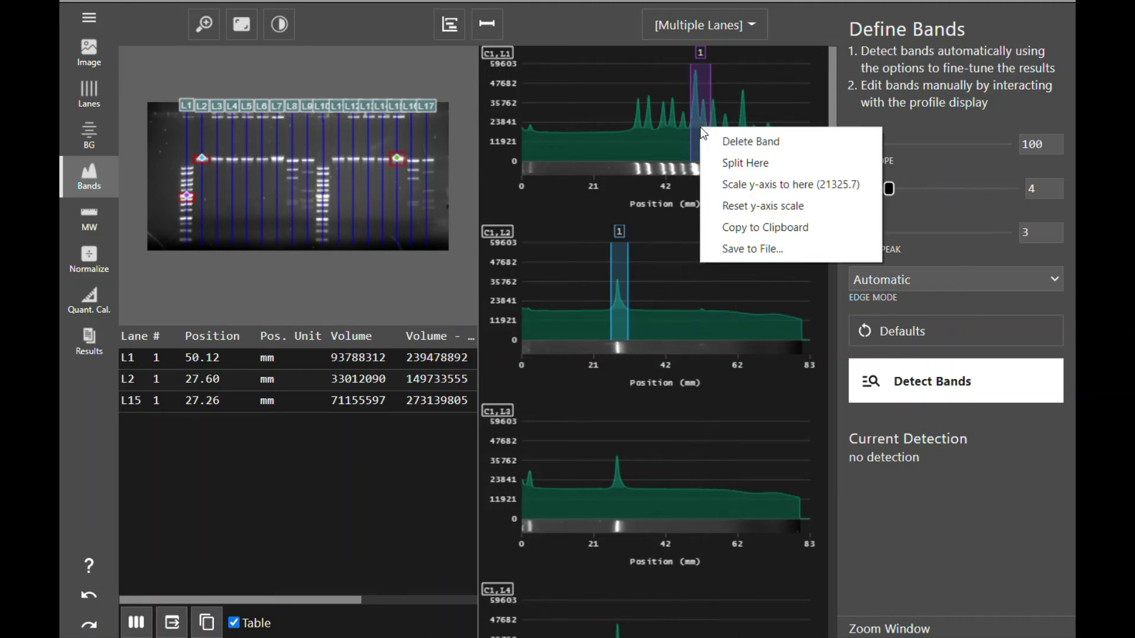
pyautogui.click(731, 164)
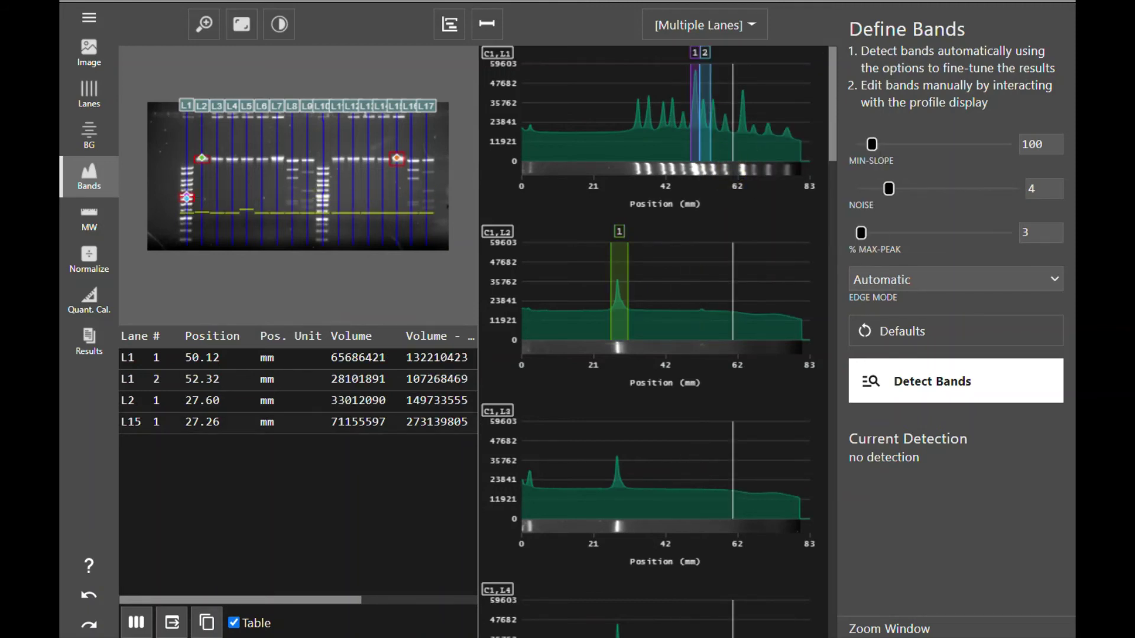
pyautogui.rightClick(703, 125)
# - Delete L1's second band and keep the band edge mode on Automatic
pyautogui.click(746, 139)
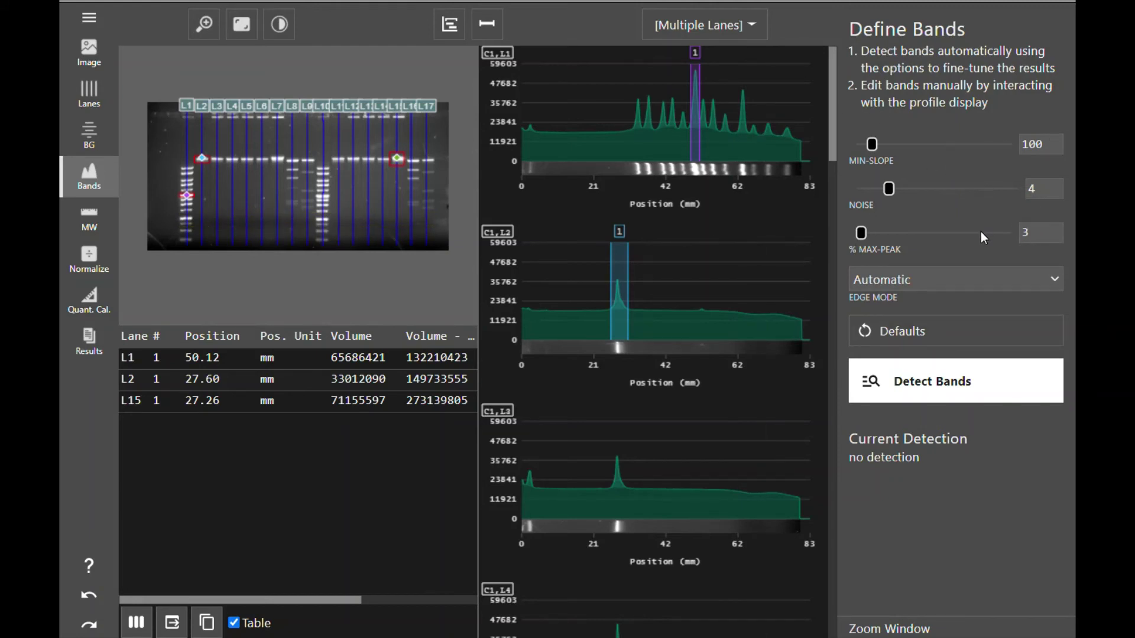
pyautogui.click(980, 280)
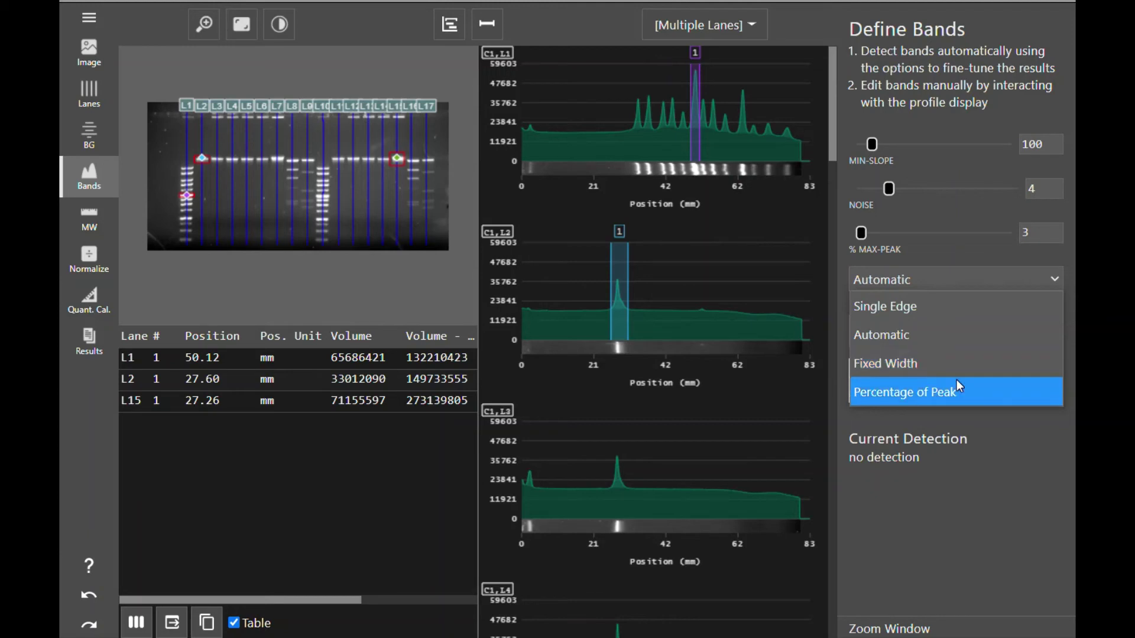
pyautogui.click(936, 275)
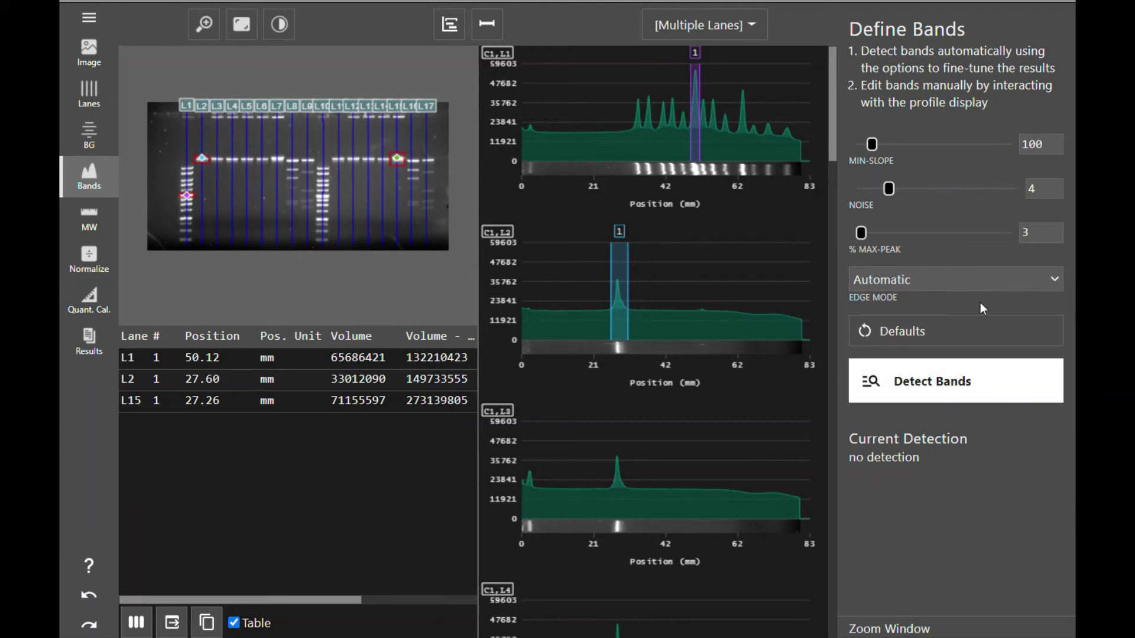
# - Detect bands automatically in all lanes (slope 100, noise 4, 3% max-peak) and delete L2's extra band 2
pyautogui.click(958, 391)
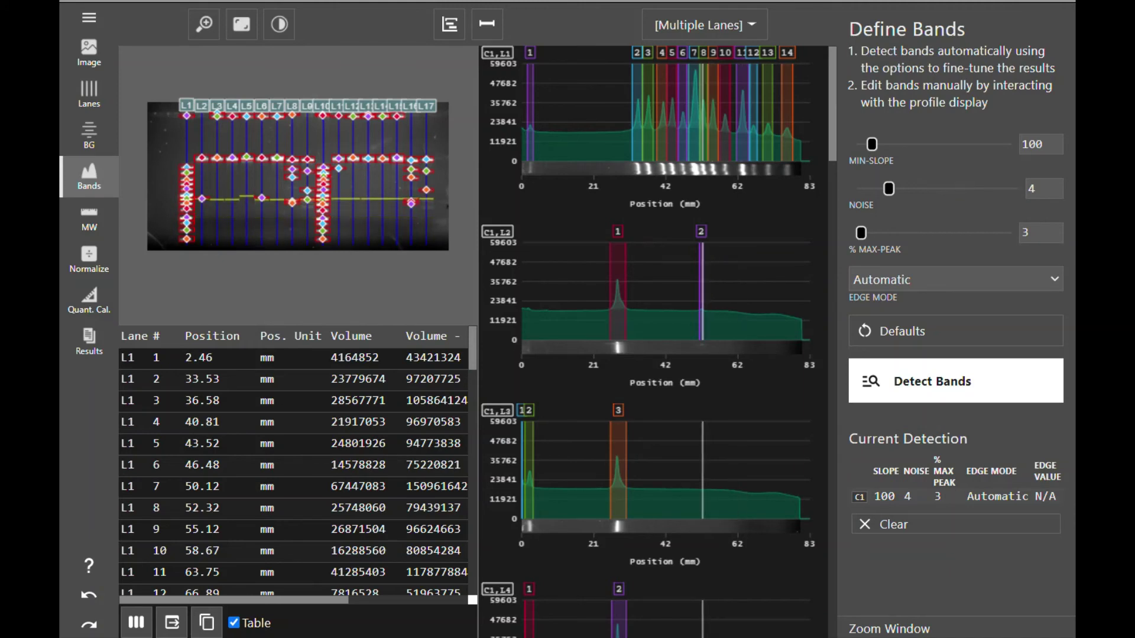
pyautogui.rightClick(703, 297)
pyautogui.click(725, 311)
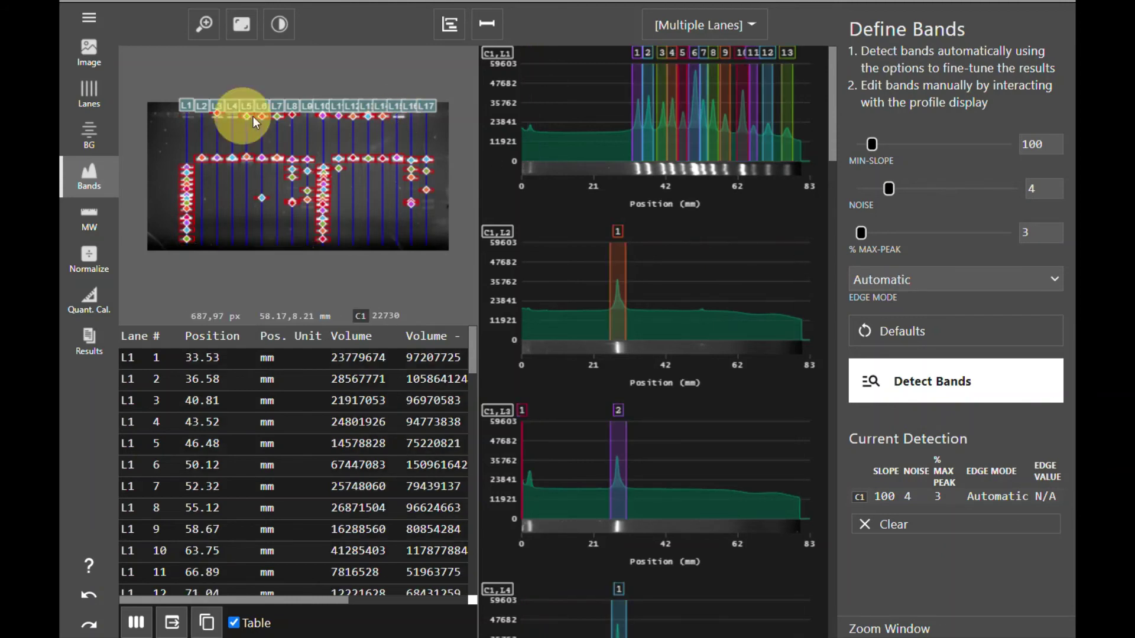
# - Remove the spurious top-row bands on L10–L14 and the stray bands on L3 and L6
pyautogui.moveTo(321, 118); pyautogui.dragTo(392, 117)
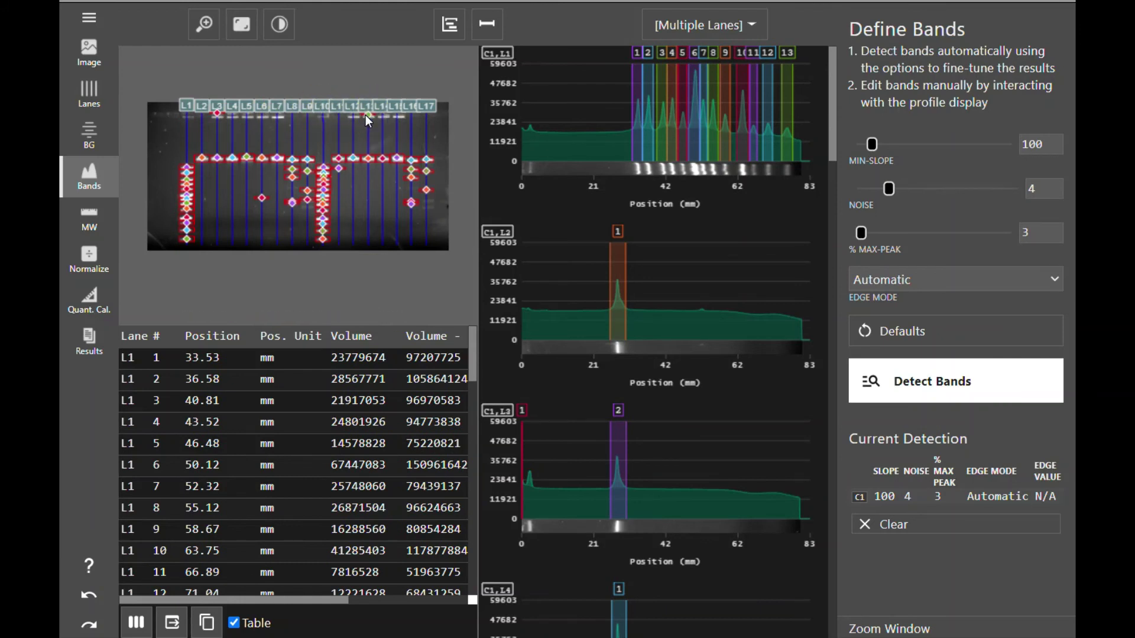
pyautogui.click(217, 113)
pyautogui.click(262, 198)
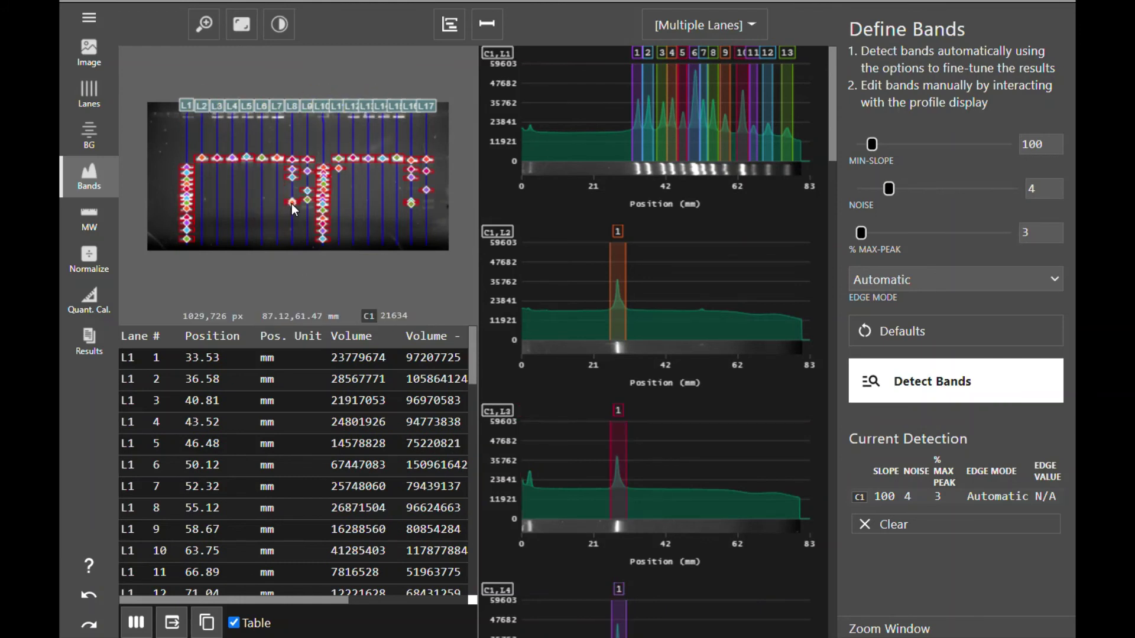
pyautogui.click(292, 202)
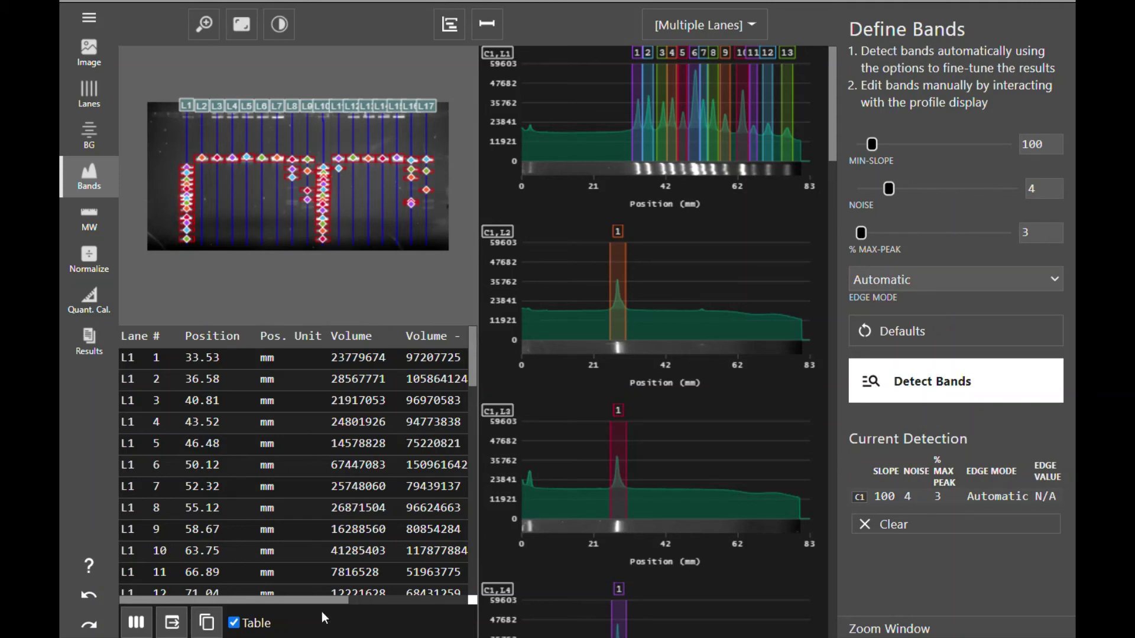
pyautogui.moveTo(313, 602); pyautogui.dragTo(292, 594)
pyautogui.moveTo(230, 600); pyautogui.dragTo(374, 591)
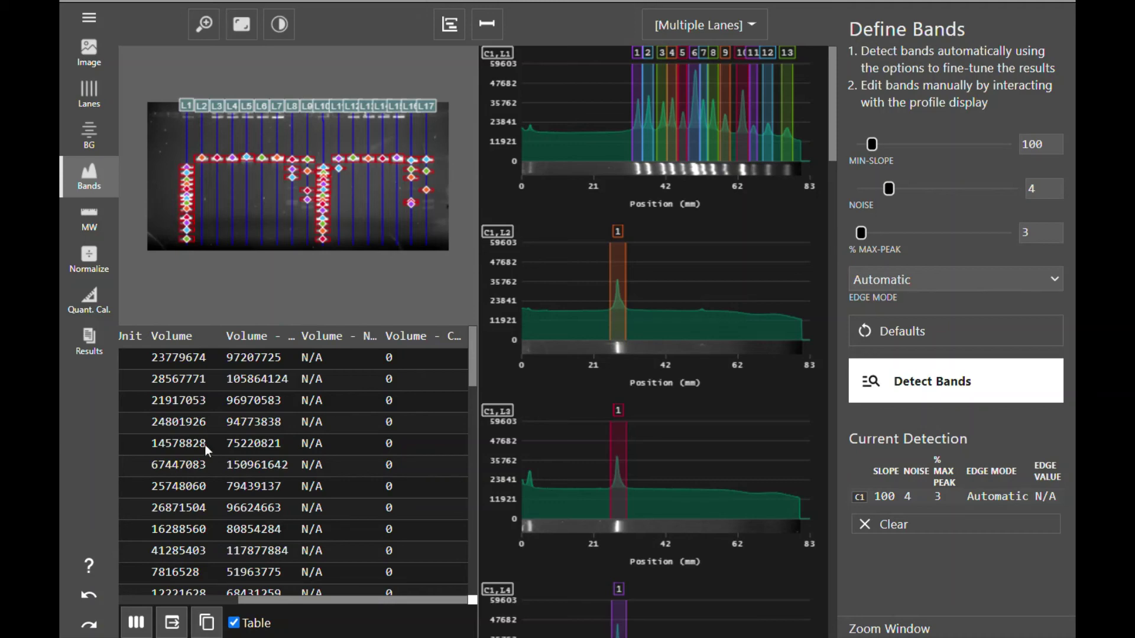
# - Open the Define Molecular Sizes step from the MW tab
pyautogui.click(90, 224)
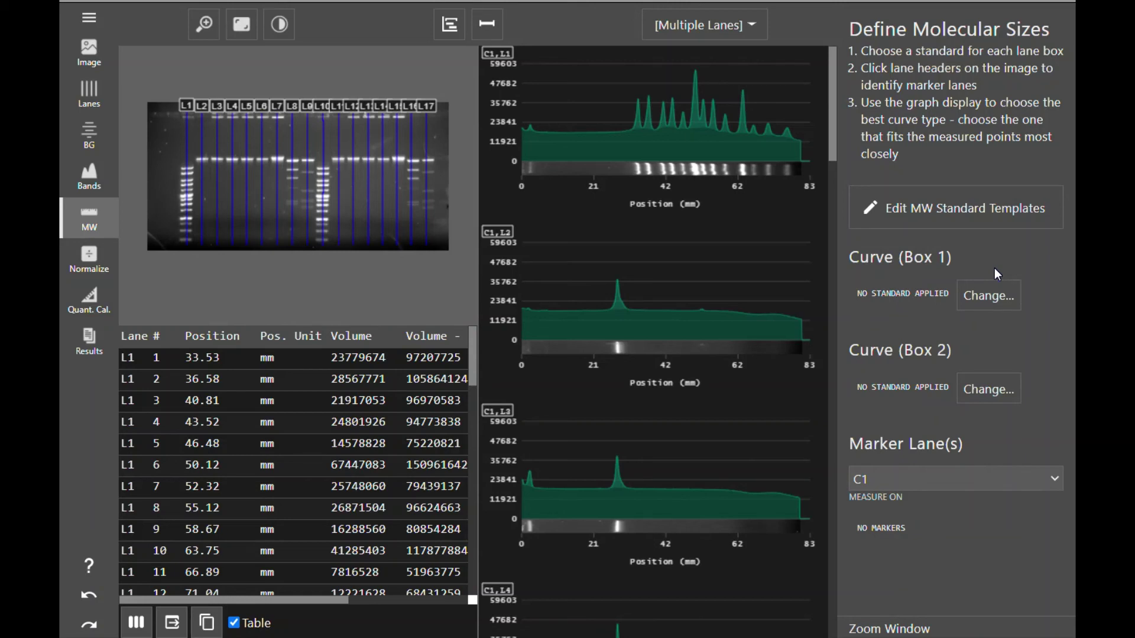
pyautogui.click(979, 216)
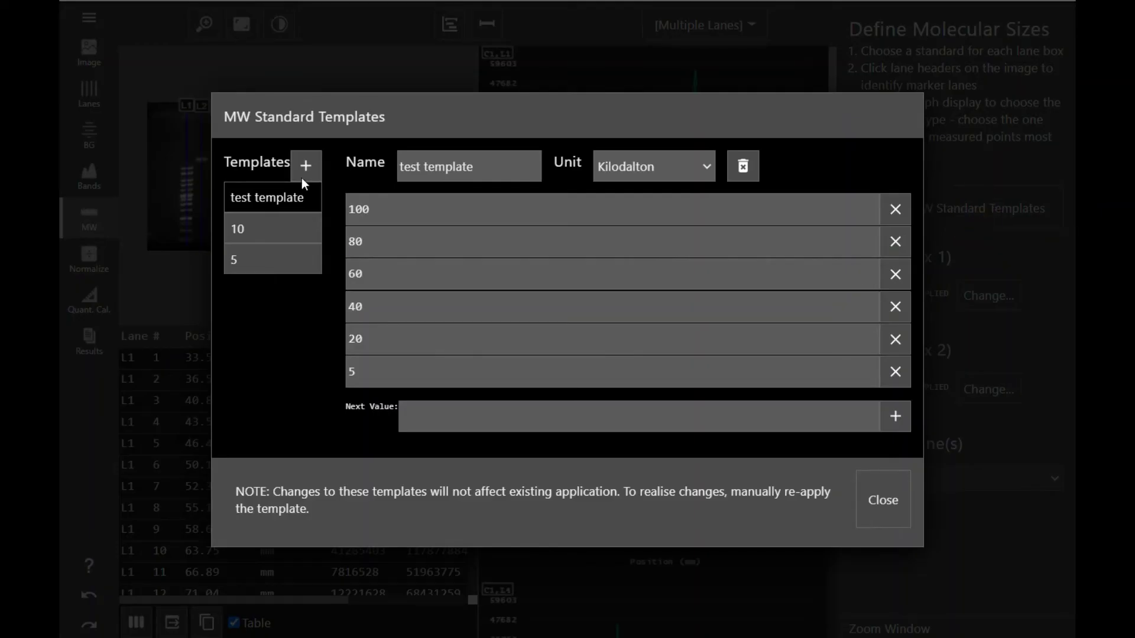
pyautogui.click(310, 163)
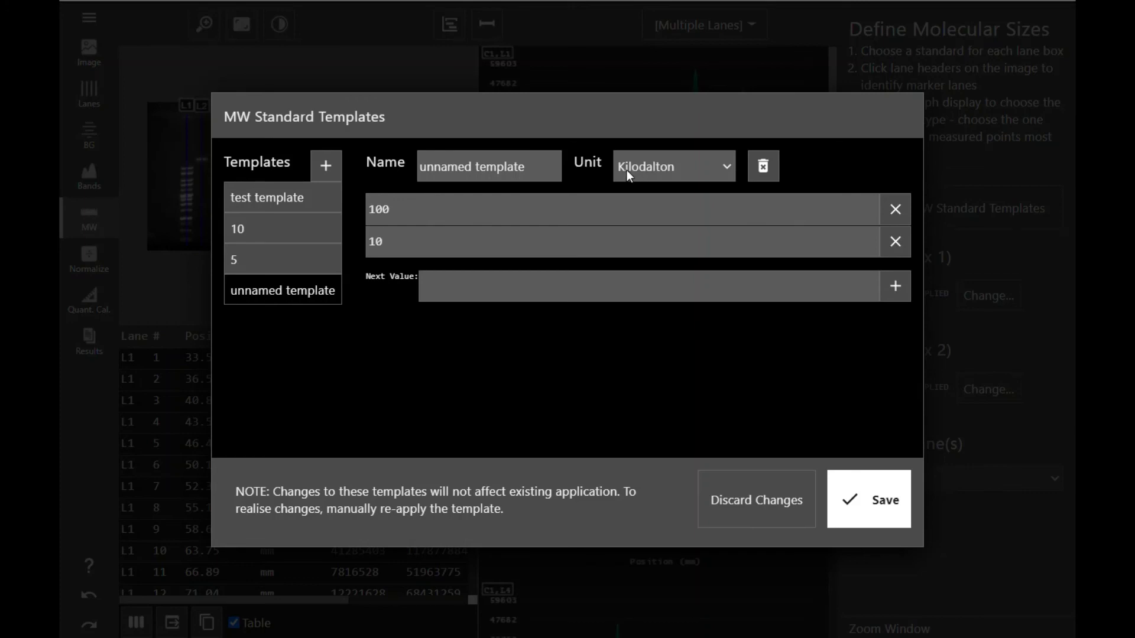
pyautogui.click(716, 161)
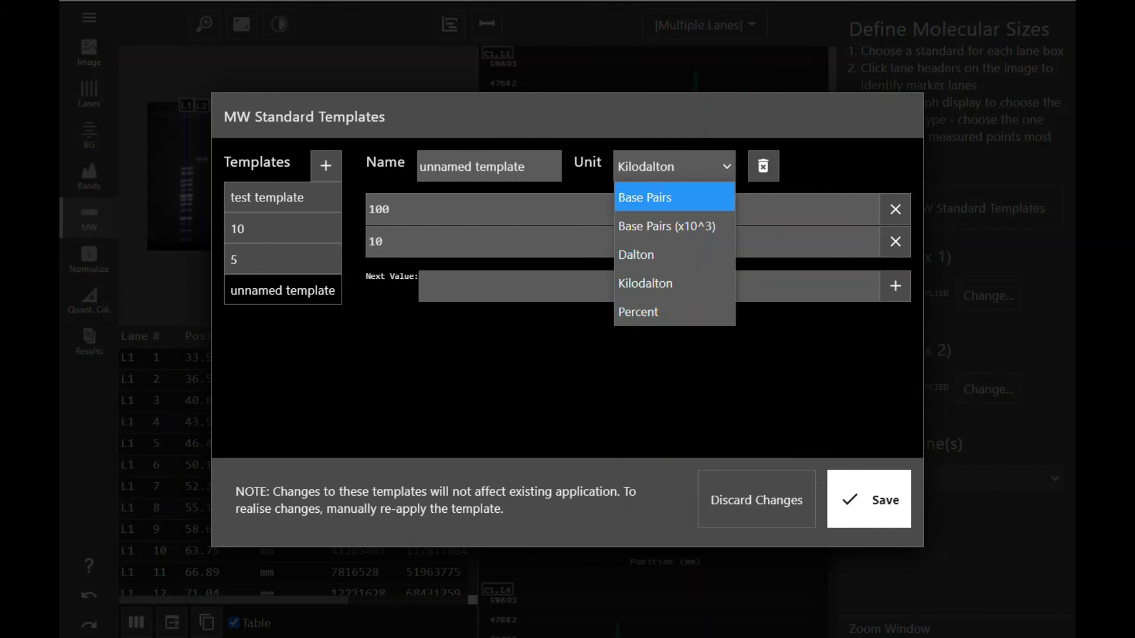
pyautogui.click(743, 489)
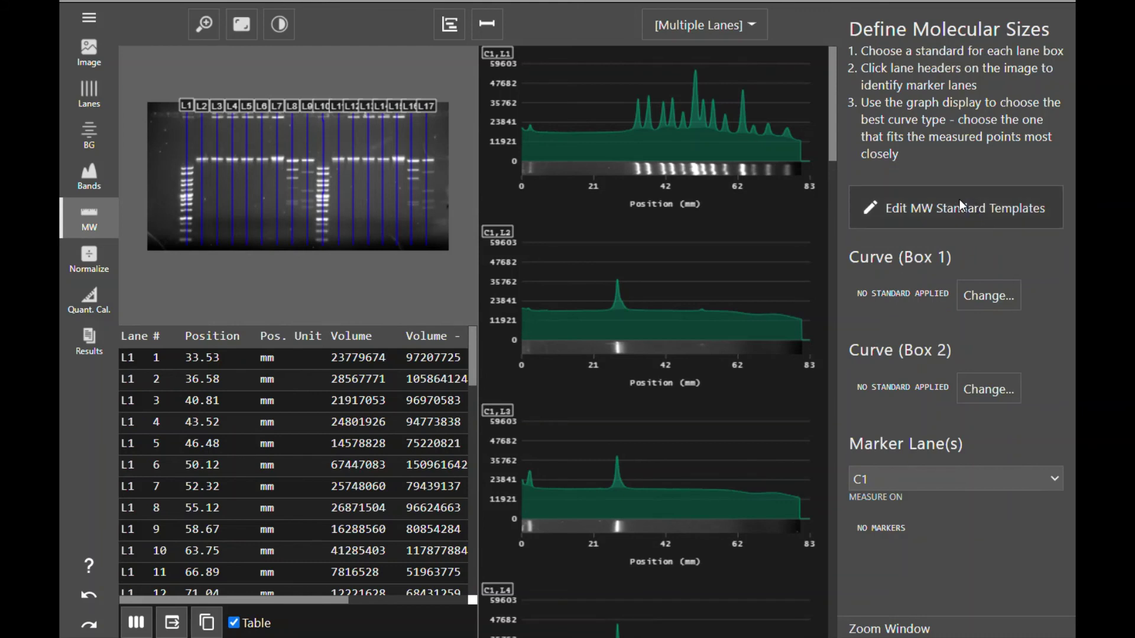
# - Give Box 1 the 10 kDa standard, marker lane L1 and a Straight Line calibration curve
pyautogui.click(987, 303)
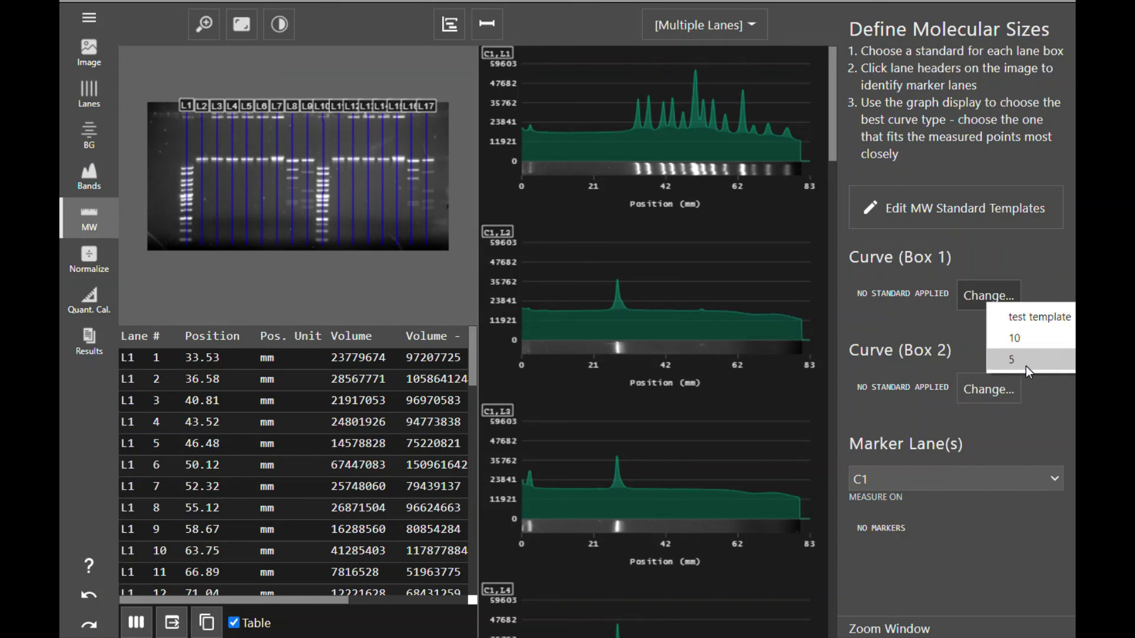
pyautogui.click(1026, 339)
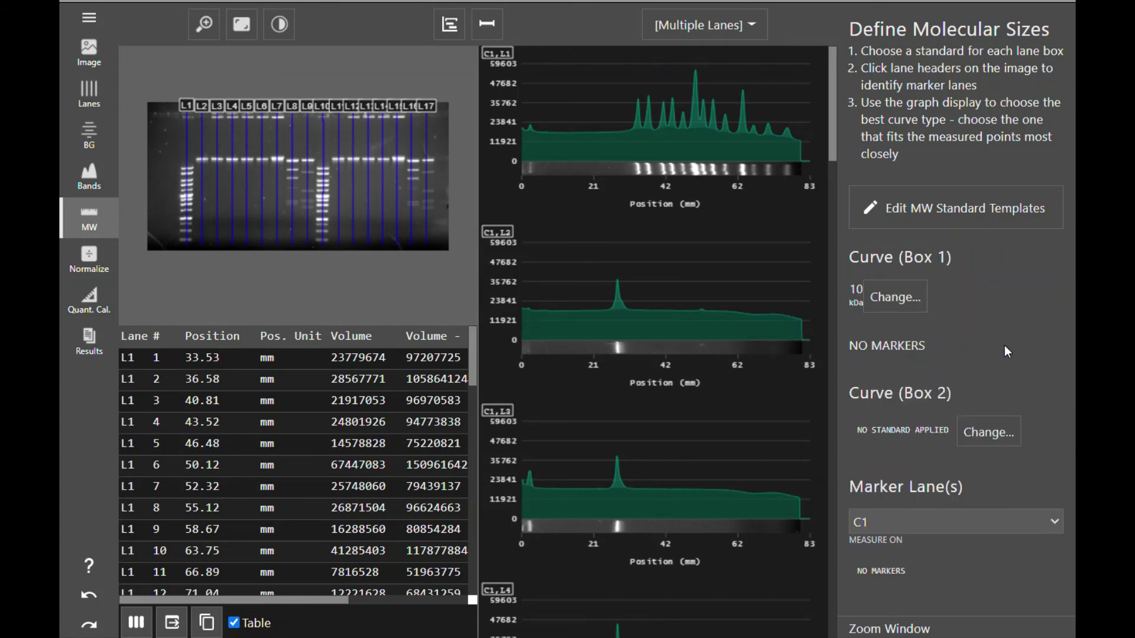
pyautogui.click(184, 105)
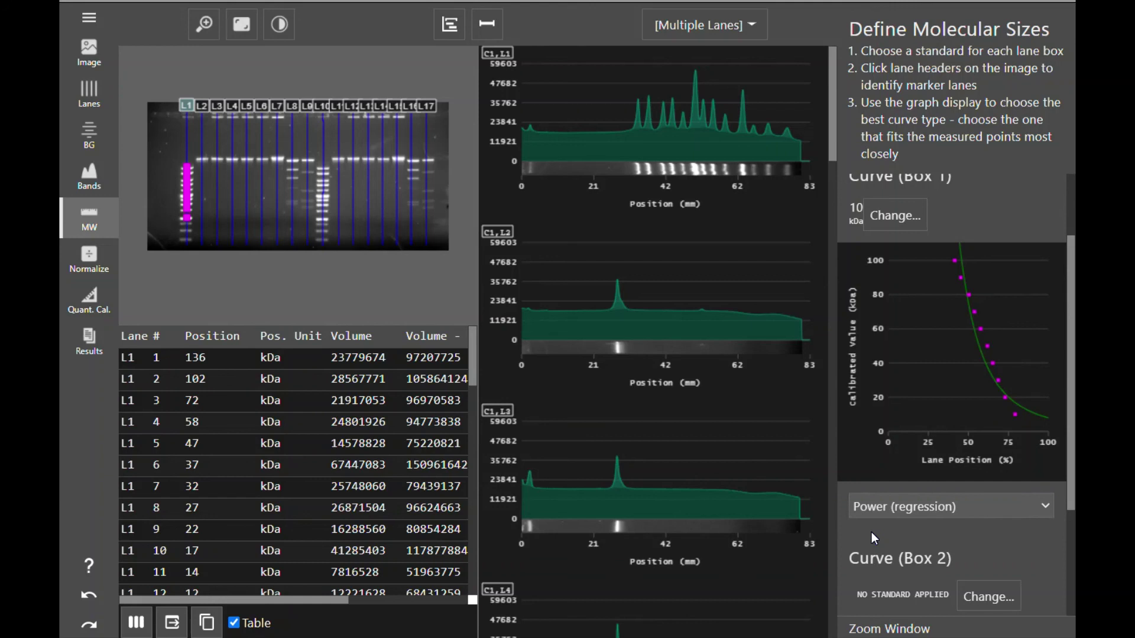
pyautogui.click(878, 504)
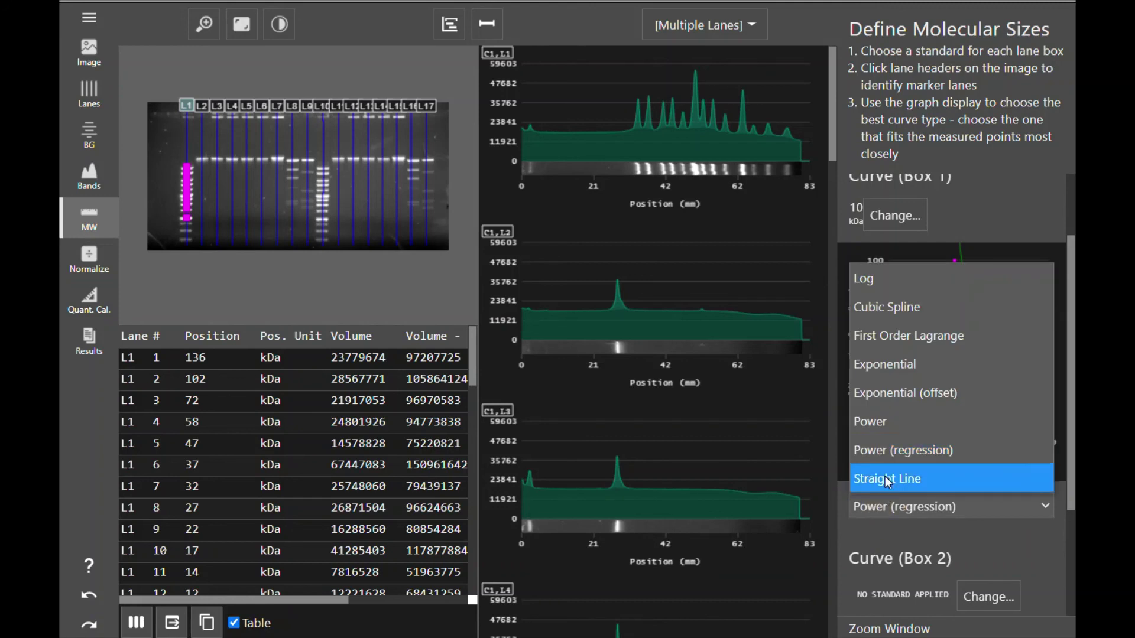
pyautogui.click(885, 477)
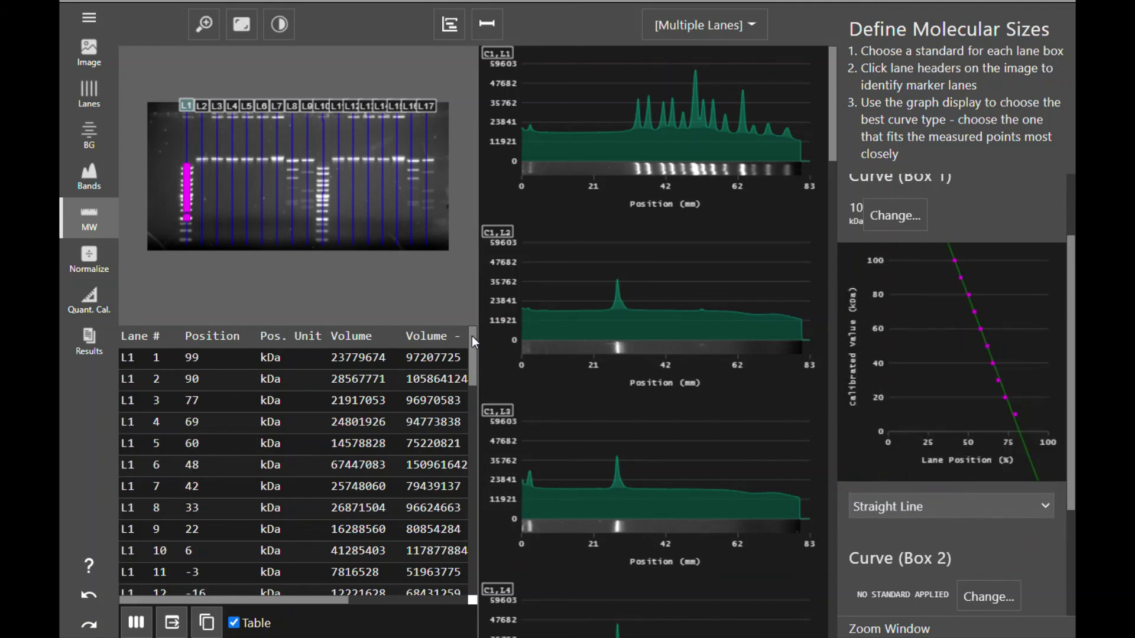
pyautogui.moveTo(471, 335); pyautogui.dragTo(464, 430)
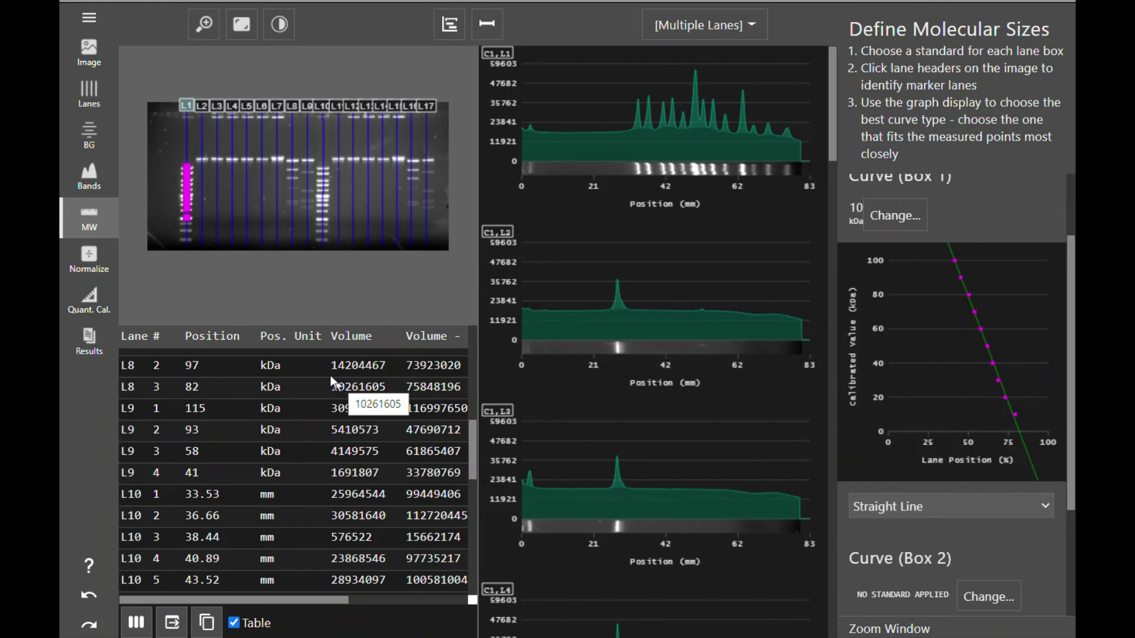
# - Assign Box 2 the 5 kDa standard and marker lane L16, then choose its calibration curve type
pyautogui.moveTo(1070, 393); pyautogui.dragTo(1070, 498)
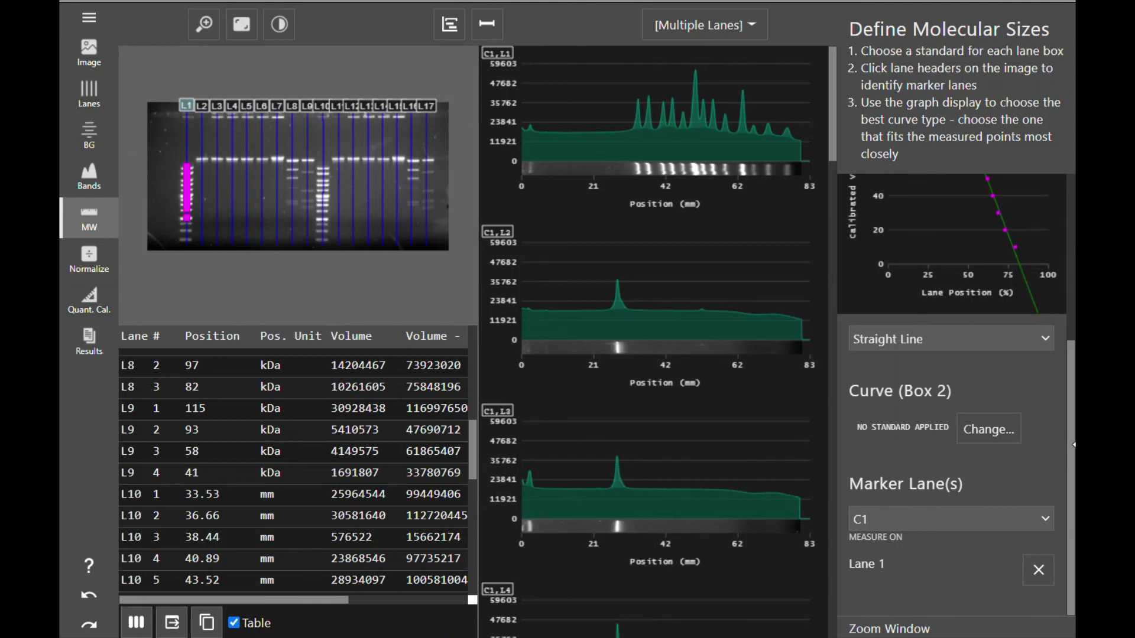
pyautogui.moveTo(1068, 453); pyautogui.dragTo(1043, 440)
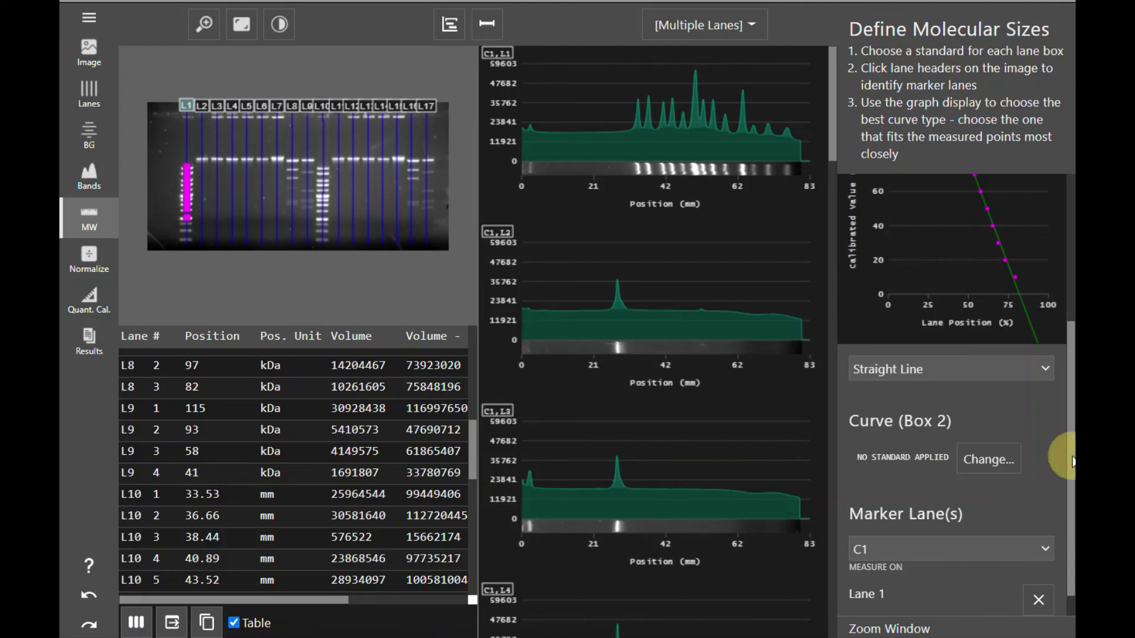
pyautogui.scroll(-1, 1058, 467)
pyautogui.click(991, 427)
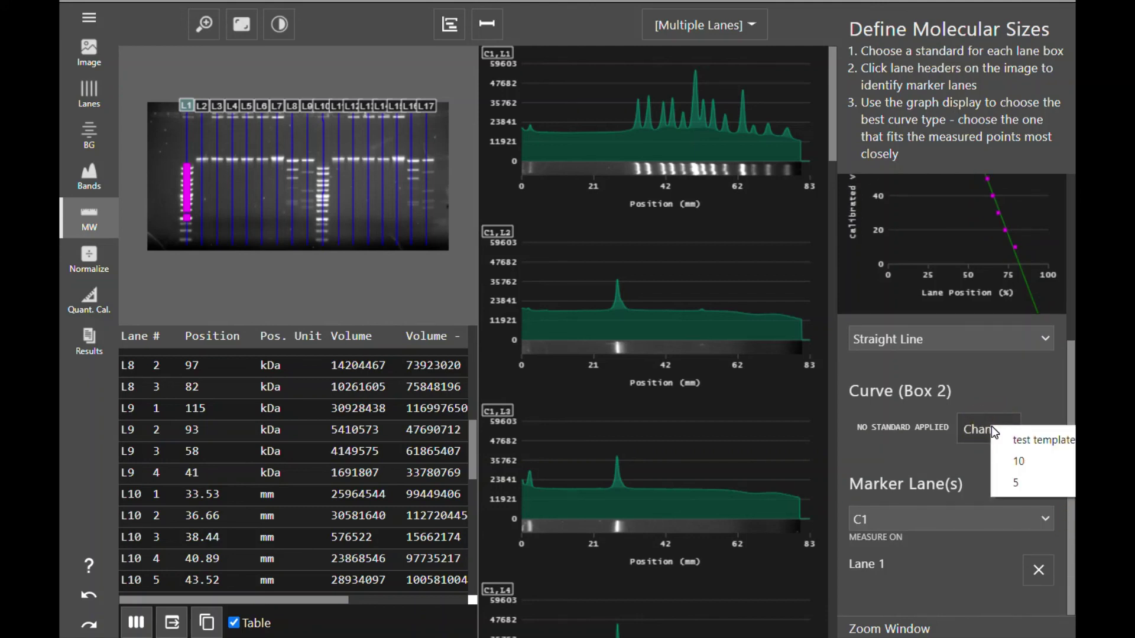
pyautogui.click(1024, 483)
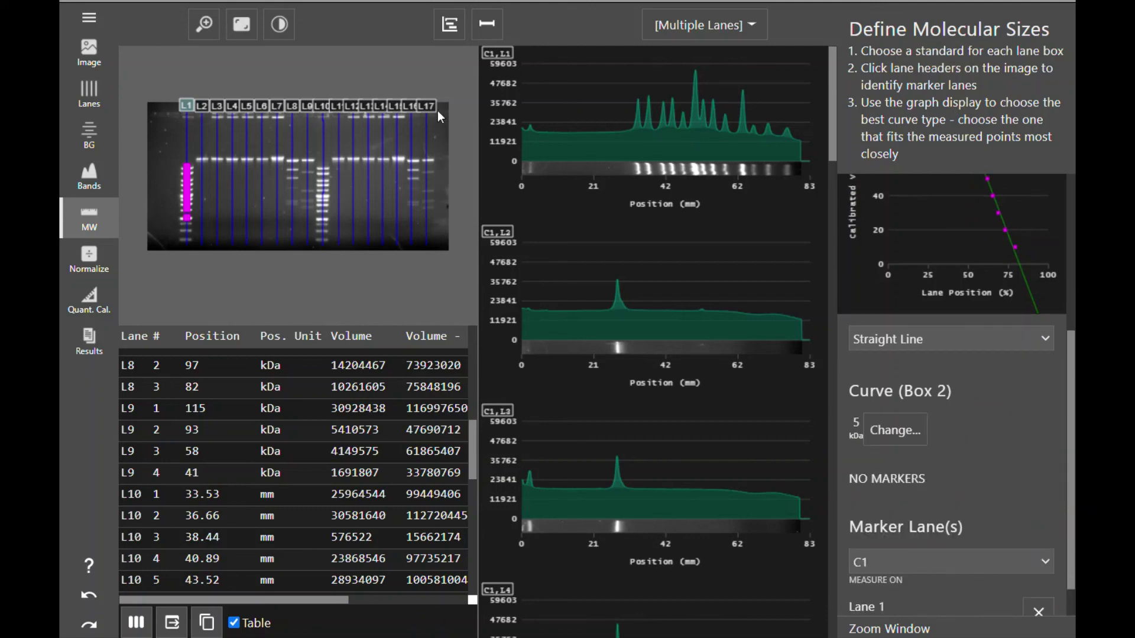
pyautogui.click(408, 105)
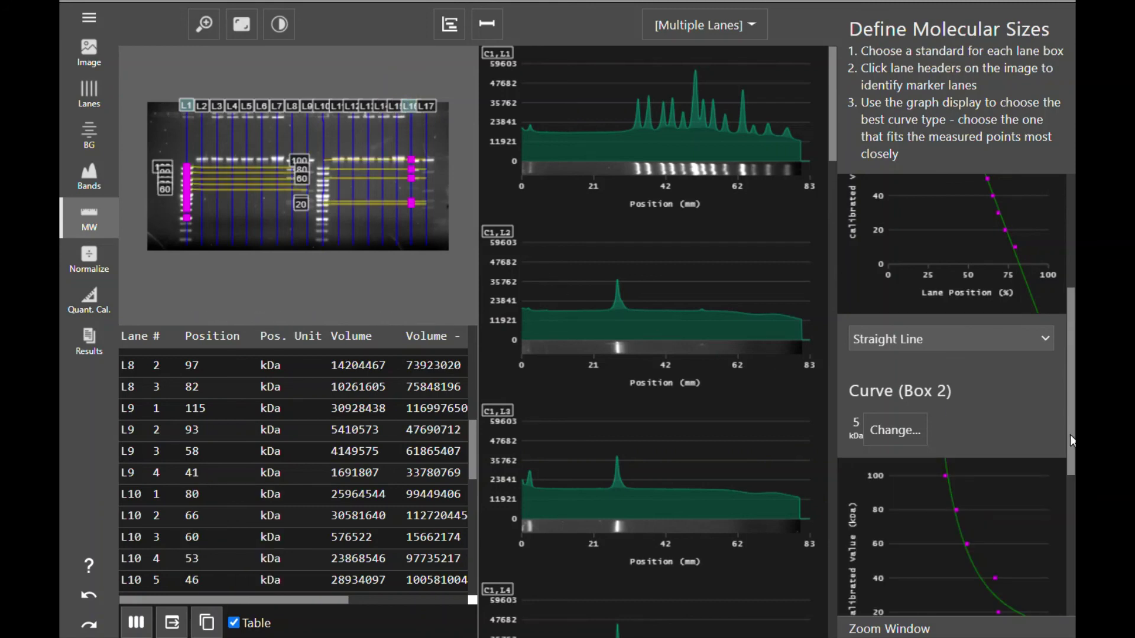
pyautogui.moveTo(1071, 437); pyautogui.dragTo(1071, 507)
pyautogui.click(1019, 556)
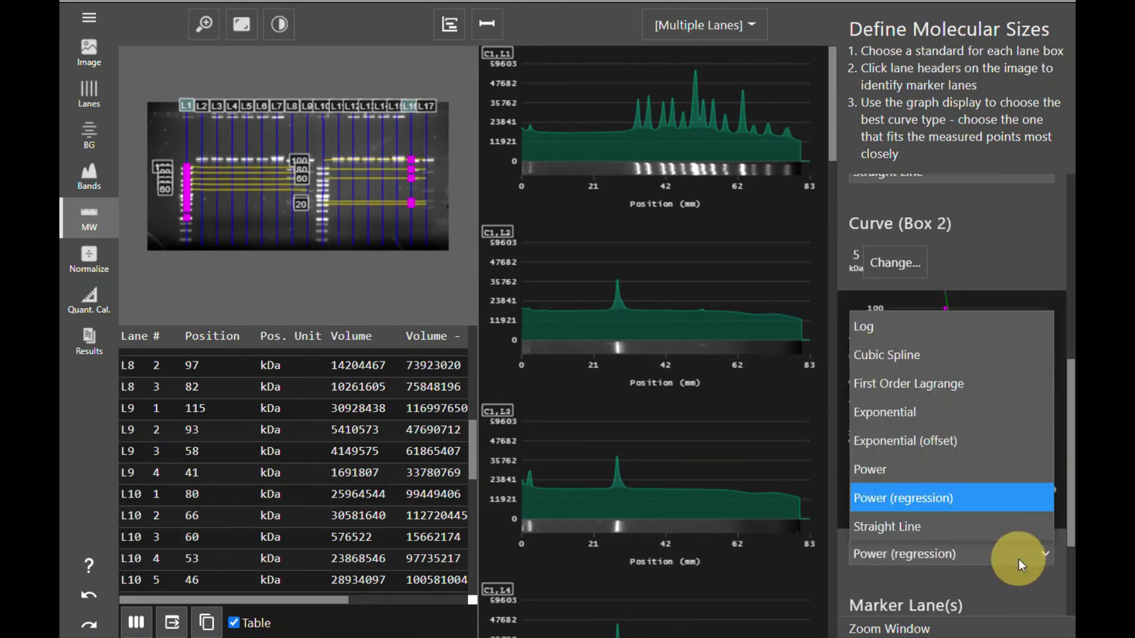
pyautogui.click(934, 528)
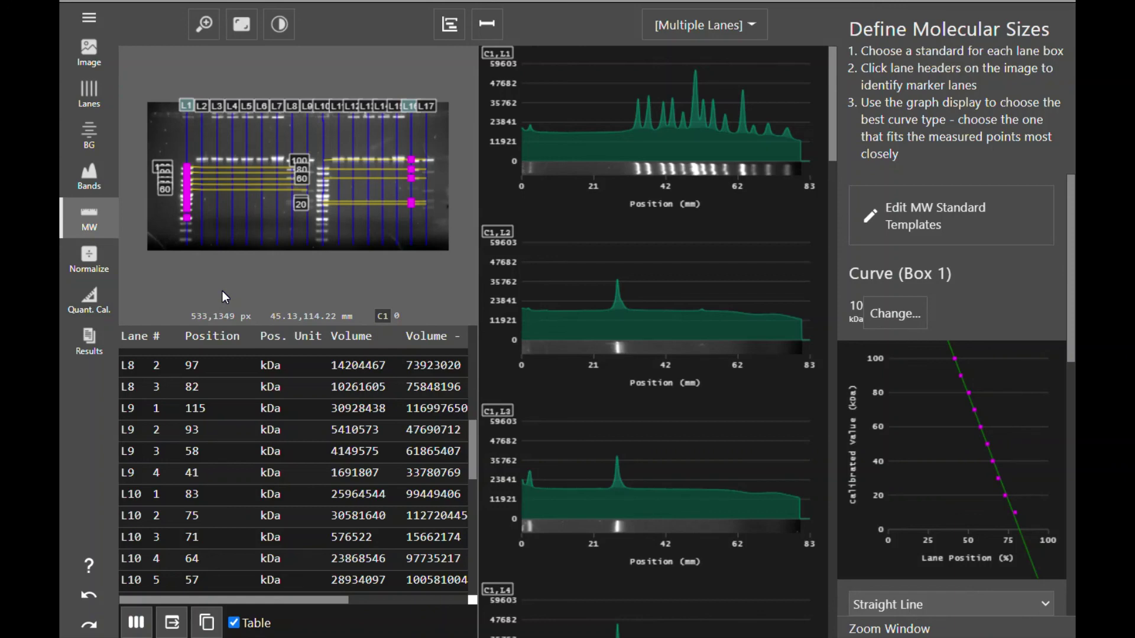
# - Open the Results tables with kDa band positions and select All Lanes for the data
pyautogui.click(86, 354)
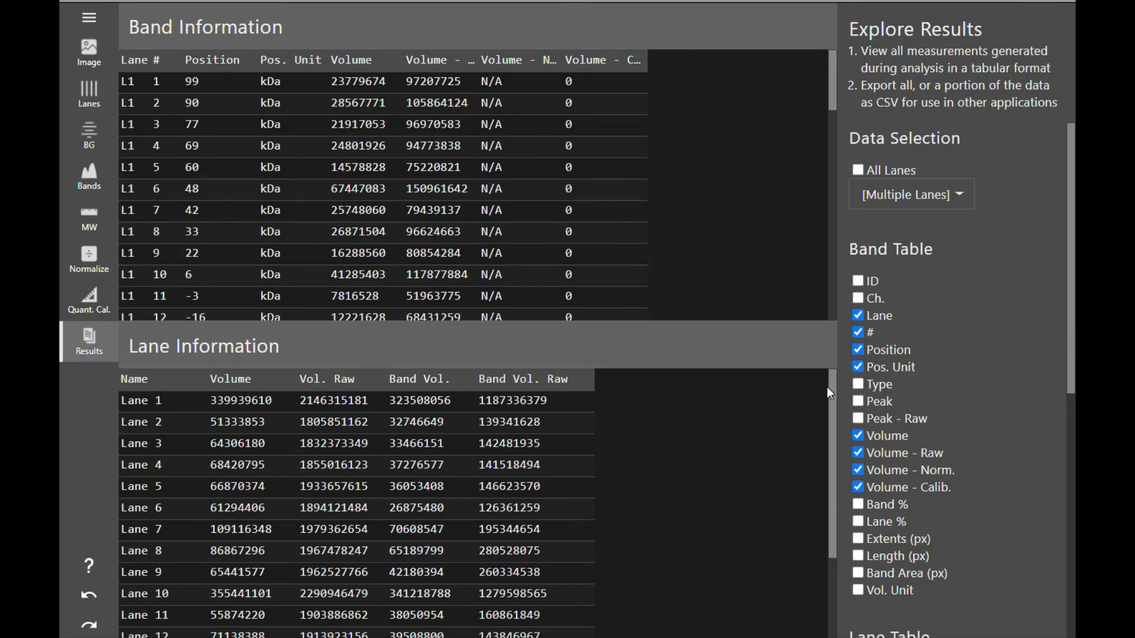
pyautogui.moveTo(831, 396); pyautogui.dragTo(831, 520)
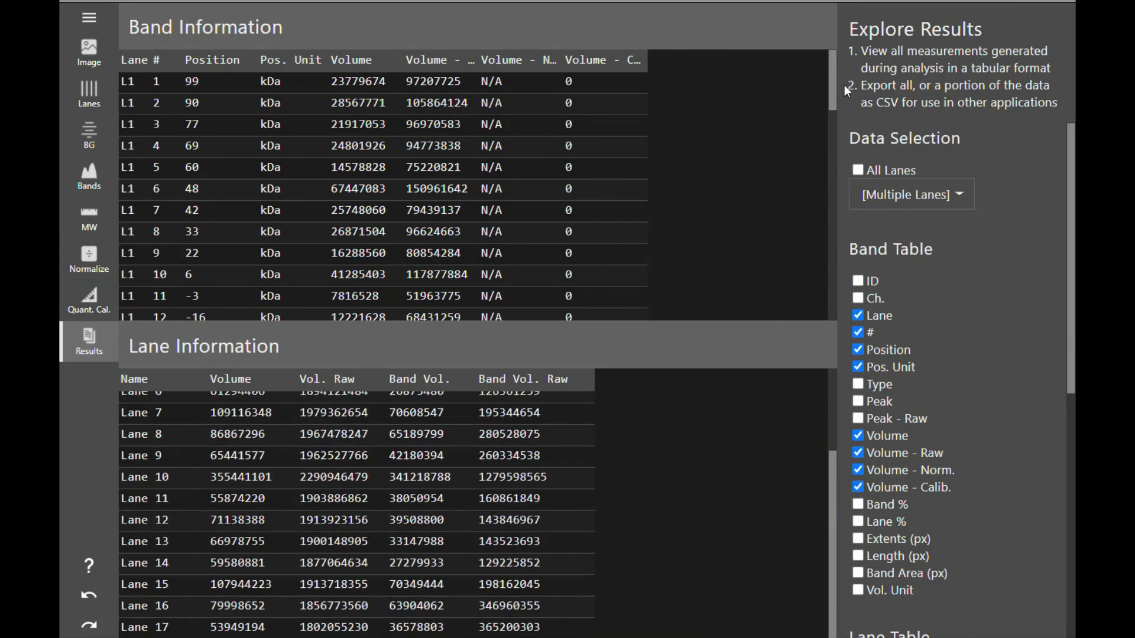
pyautogui.moveTo(832, 95)
pyautogui.mouseDown()
pyautogui.moveTo(829, 289)
pyautogui.moveTo(822, 84)
pyautogui.mouseUp()
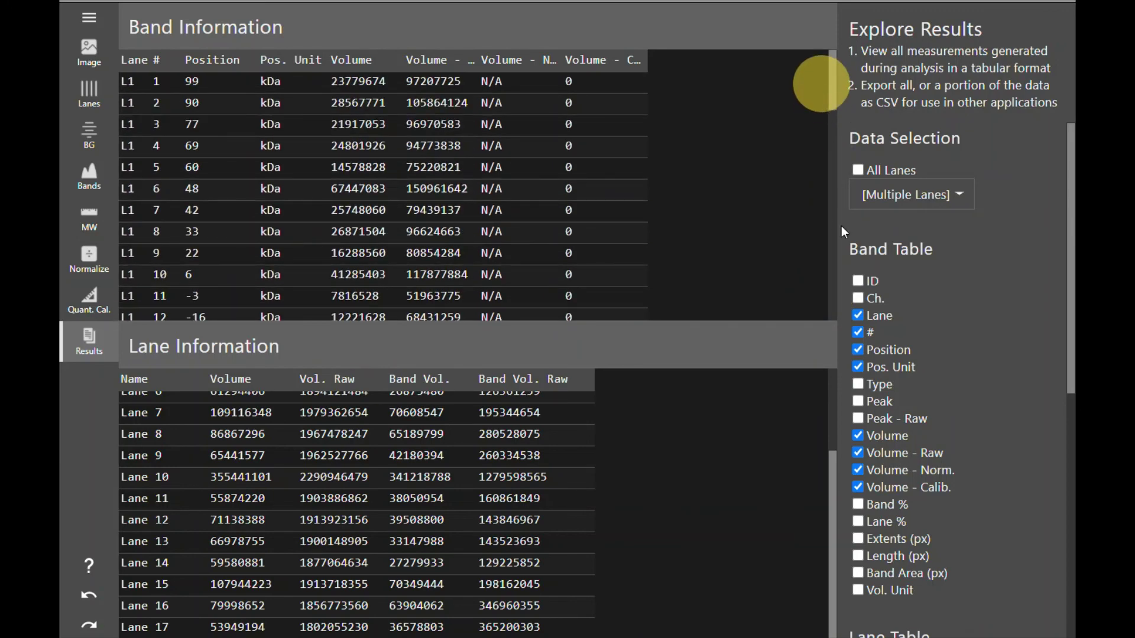
pyautogui.click(952, 196)
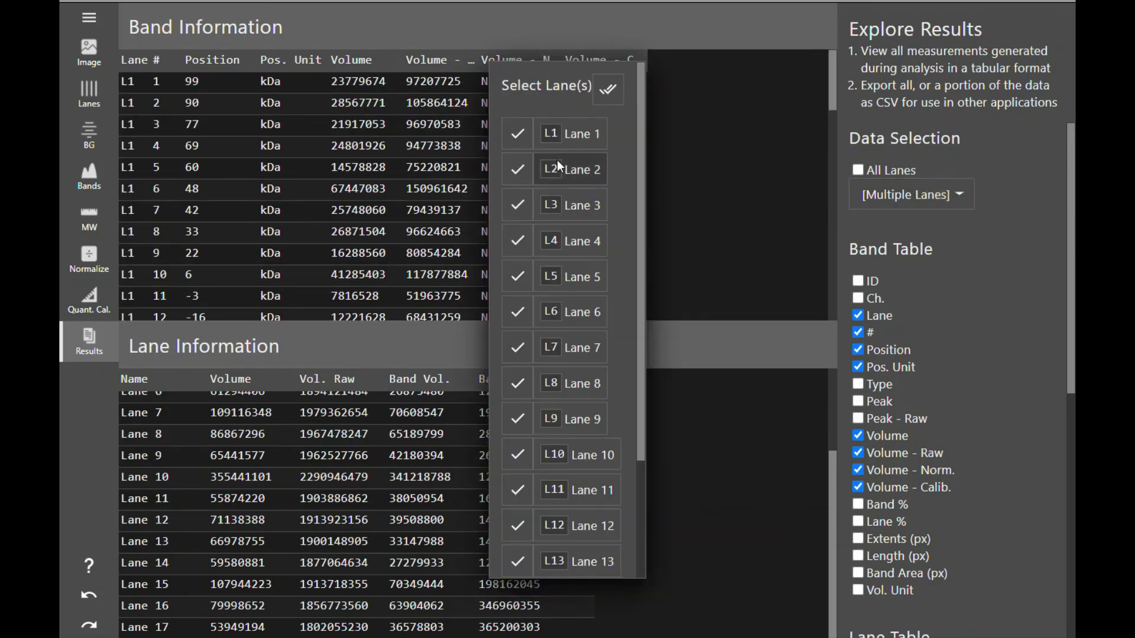
pyautogui.click(888, 155)
pyautogui.click(858, 170)
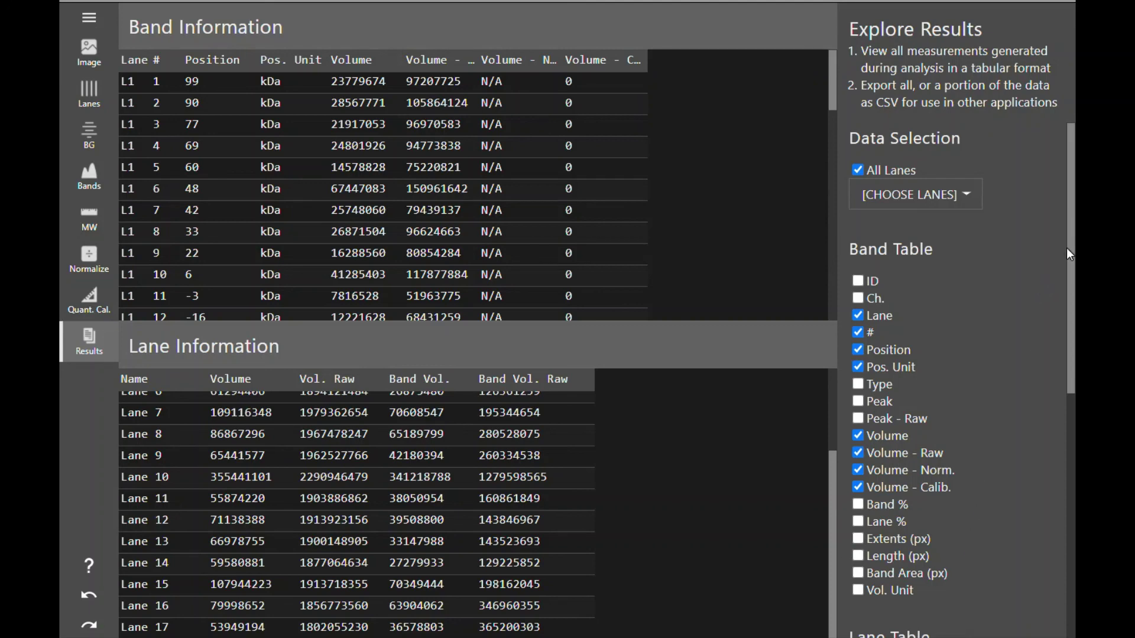
# - Scroll the results panel down and launch Export CSV to reach the save dialog
pyautogui.moveTo(1067, 247); pyautogui.dragTo(1045, 516)
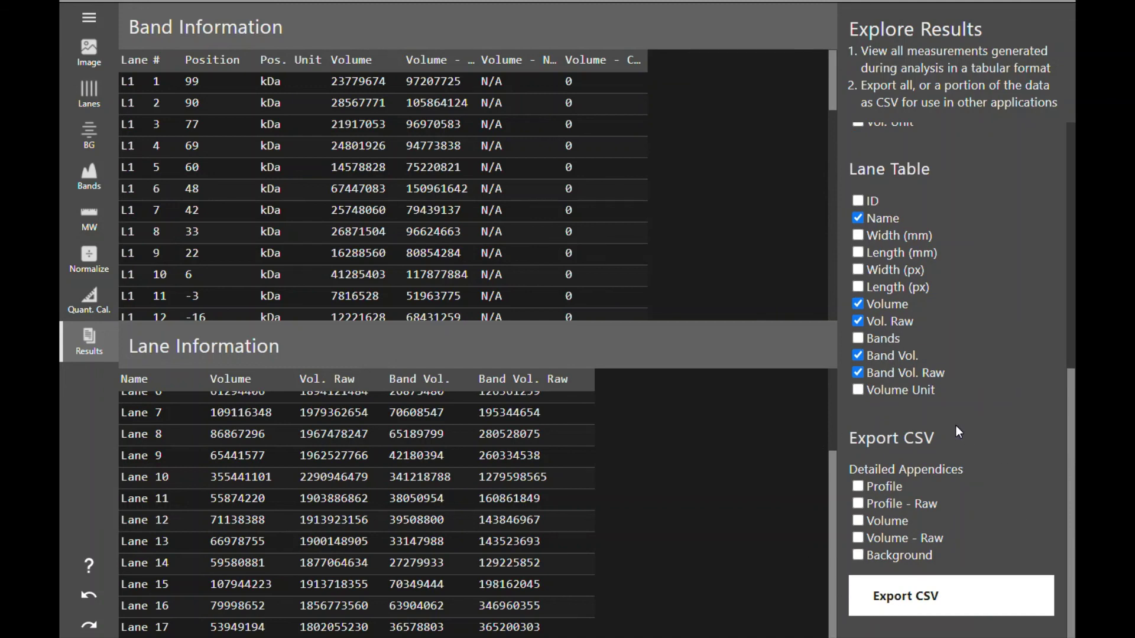
pyautogui.click(972, 593)
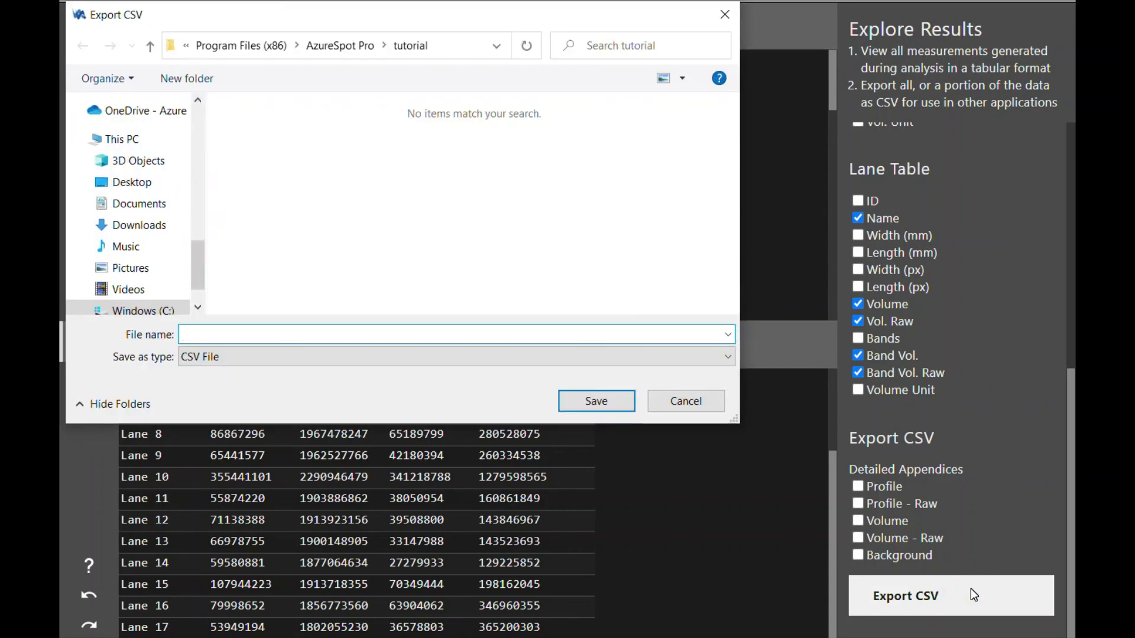